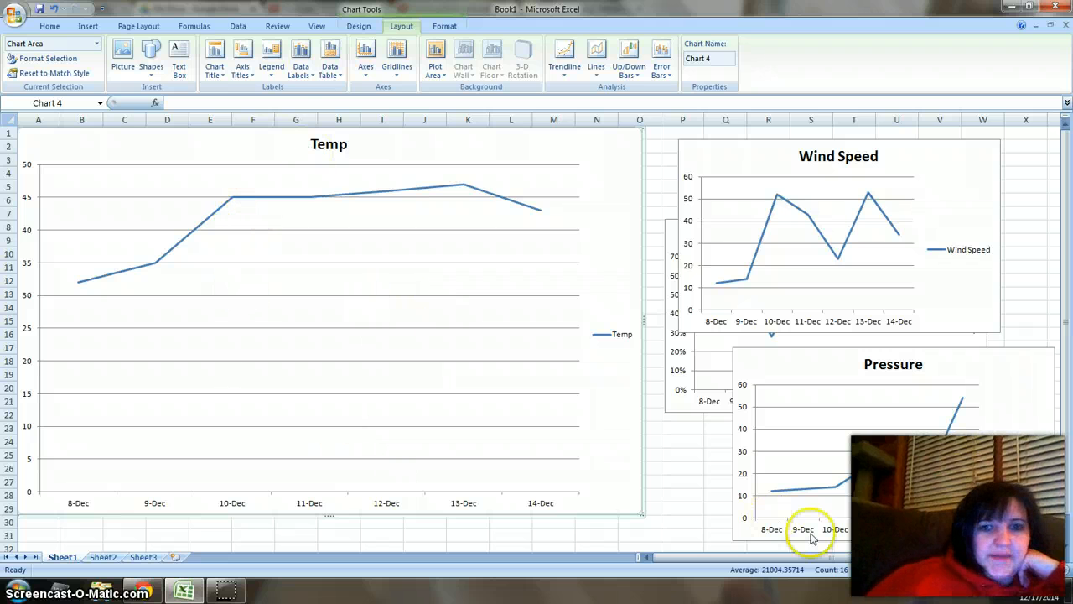
# - Change the title of the temperature chart to "Tempurature over 7 days in Necedah"
pyautogui.click(329, 146)
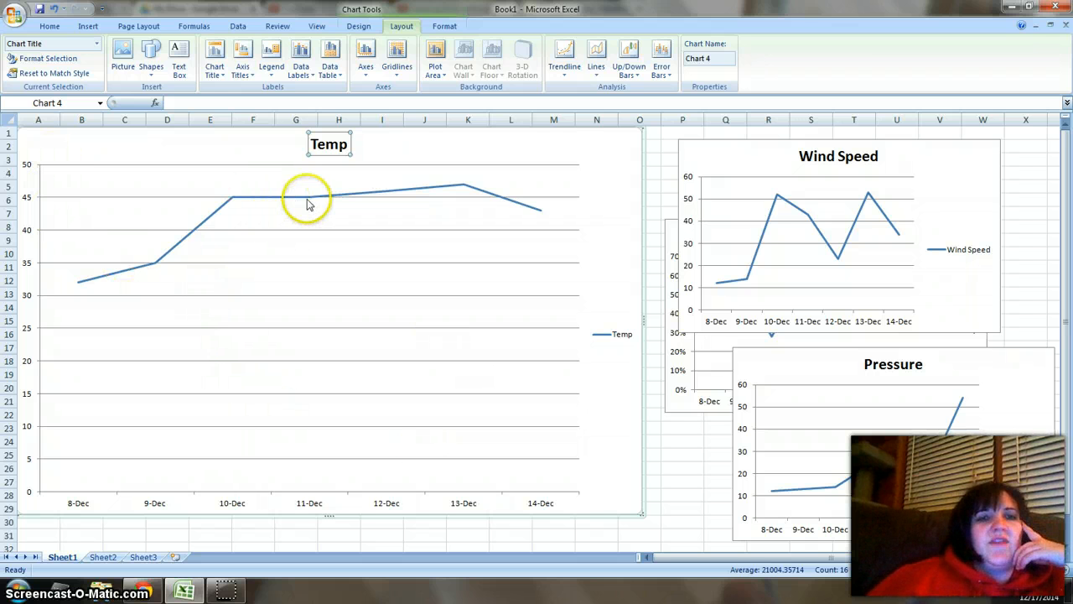
pyautogui.click(326, 146)
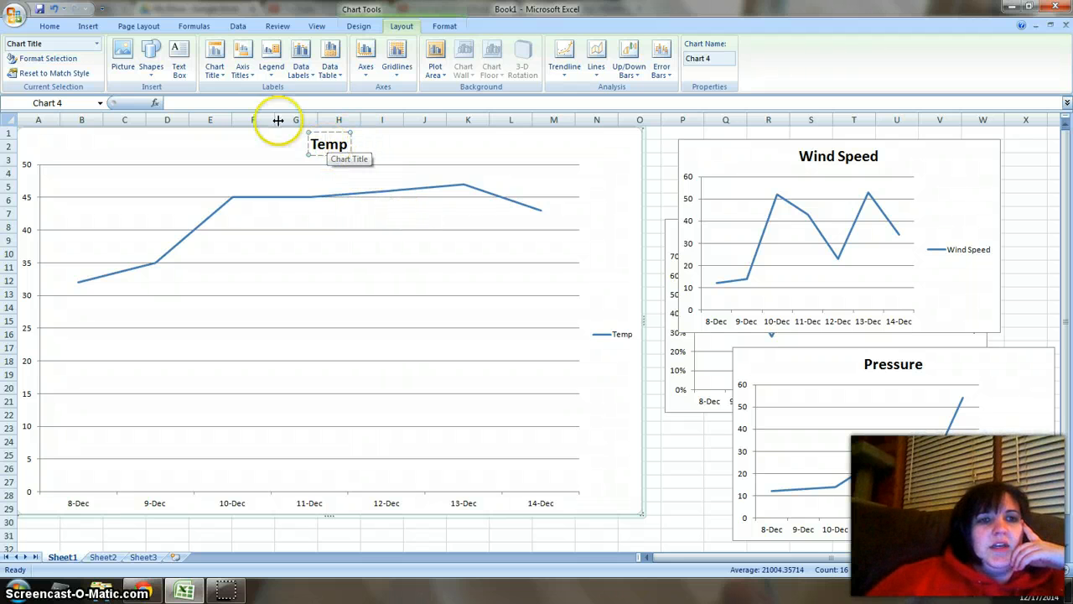
pyautogui.click(215, 67)
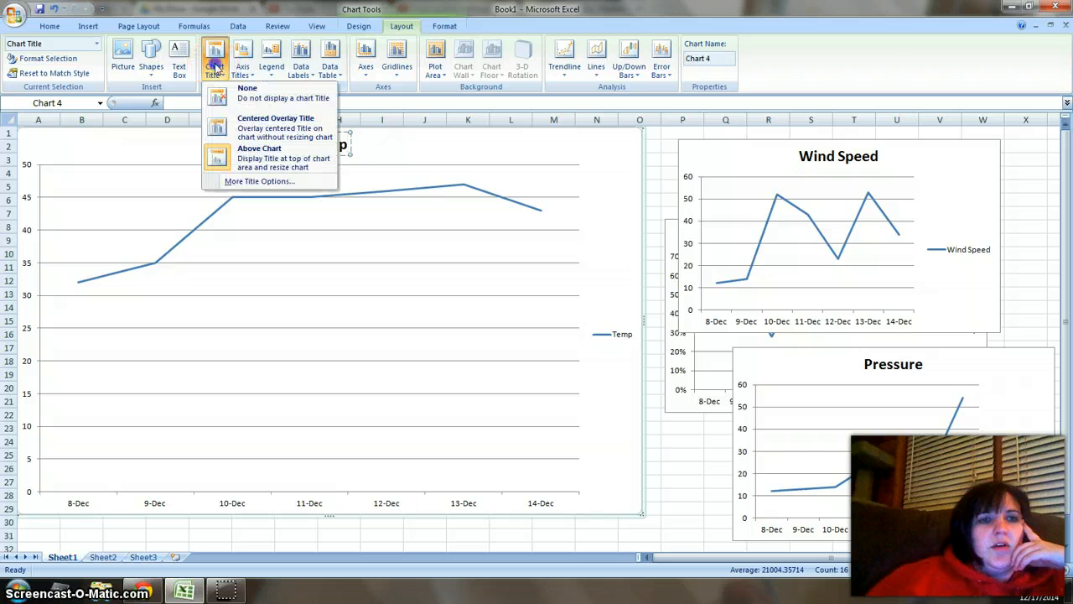
pyautogui.click(503, 139)
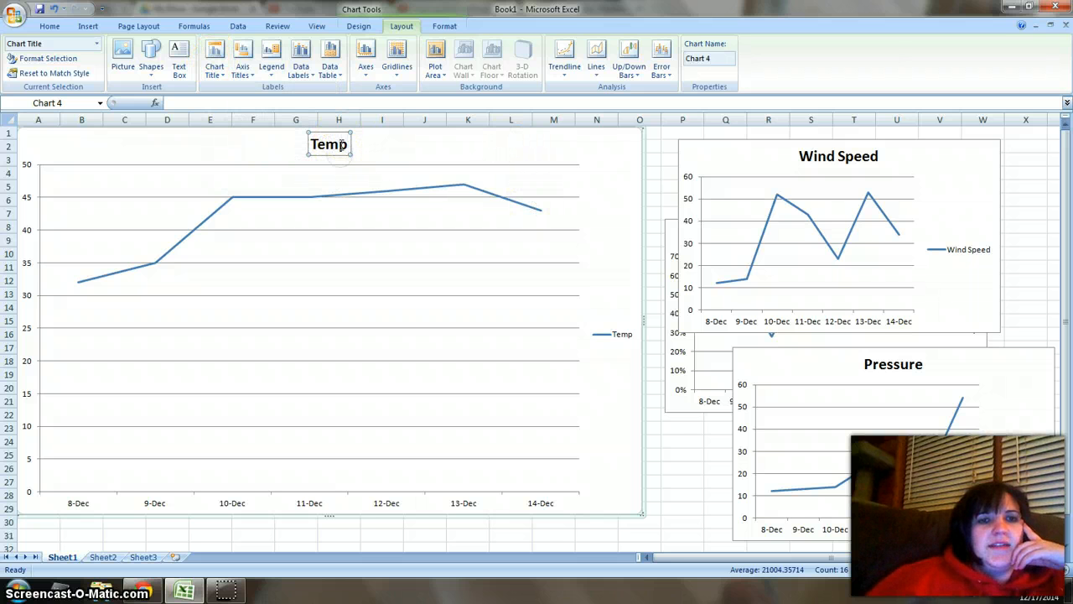
pyautogui.press('BackSpace')
pyautogui.press('BackSpace')
pyautogui.press('BackSpace')
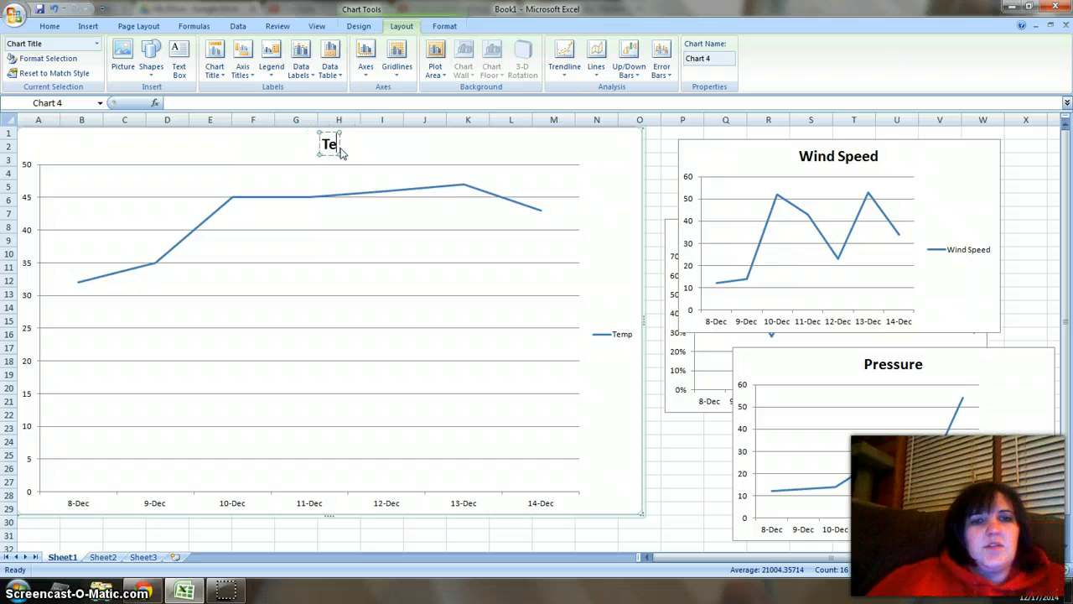
pyautogui.write('e')
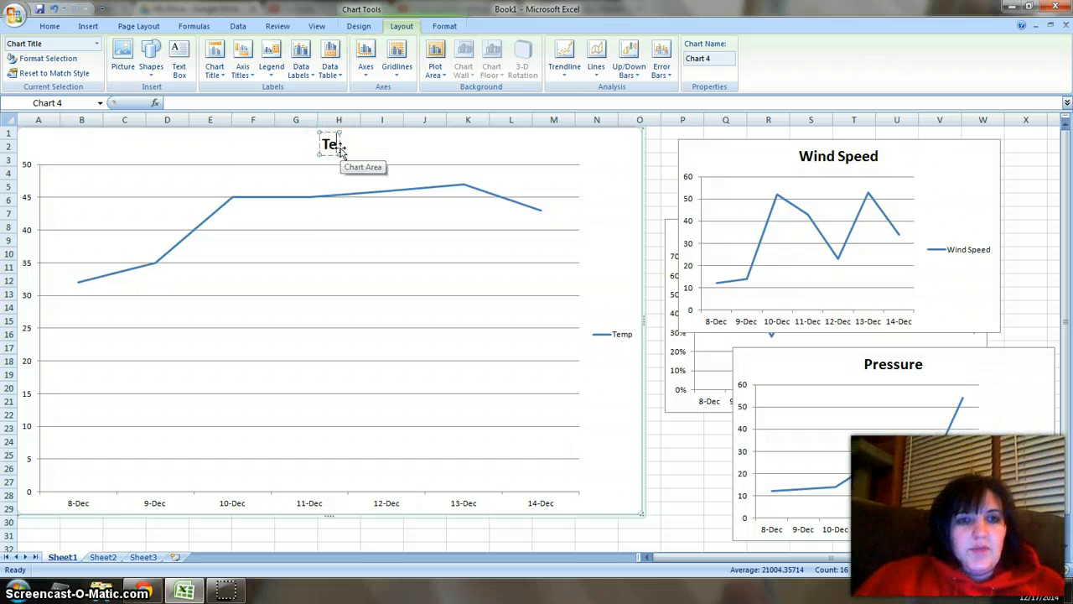
pyautogui.write('mpuratu')
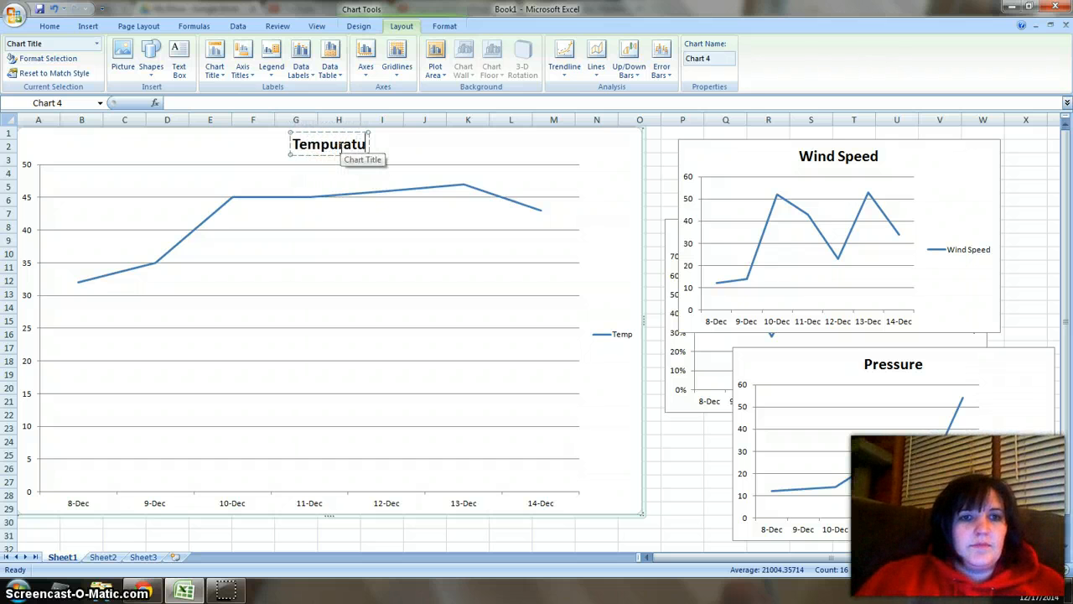
pyautogui.write('re of')
pyautogui.press('BackSpace')
pyautogui.write('ver')
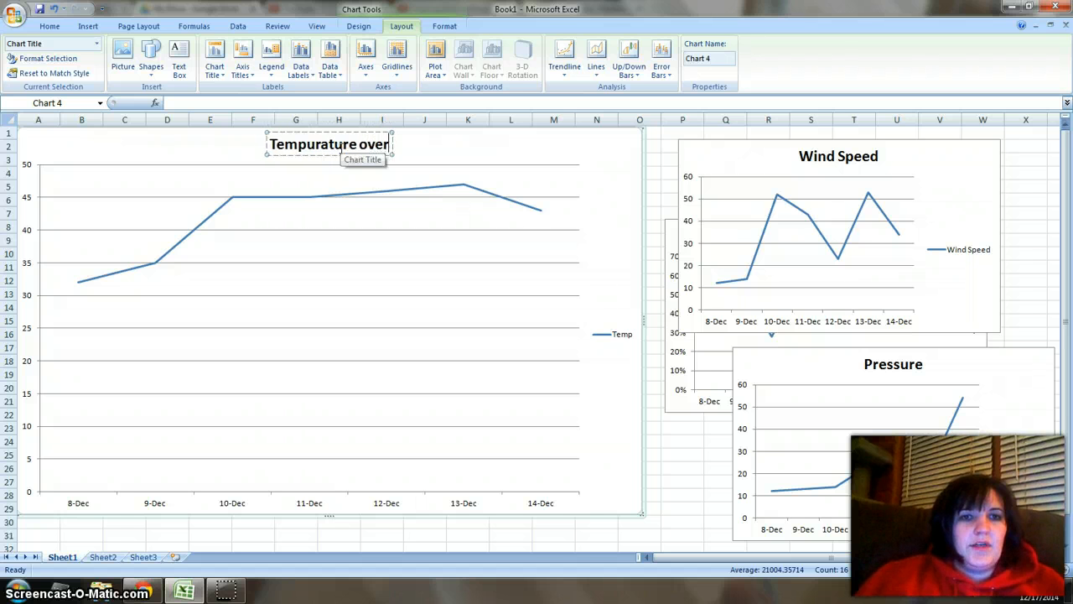
pyautogui.write(' 7 days')
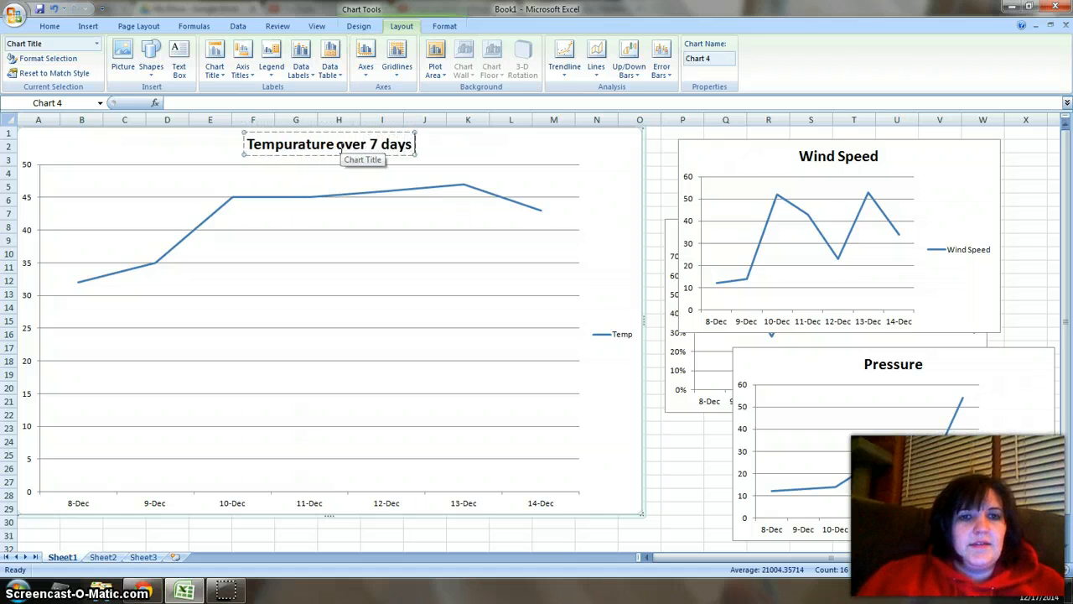
pyautogui.write(' in Necedah')
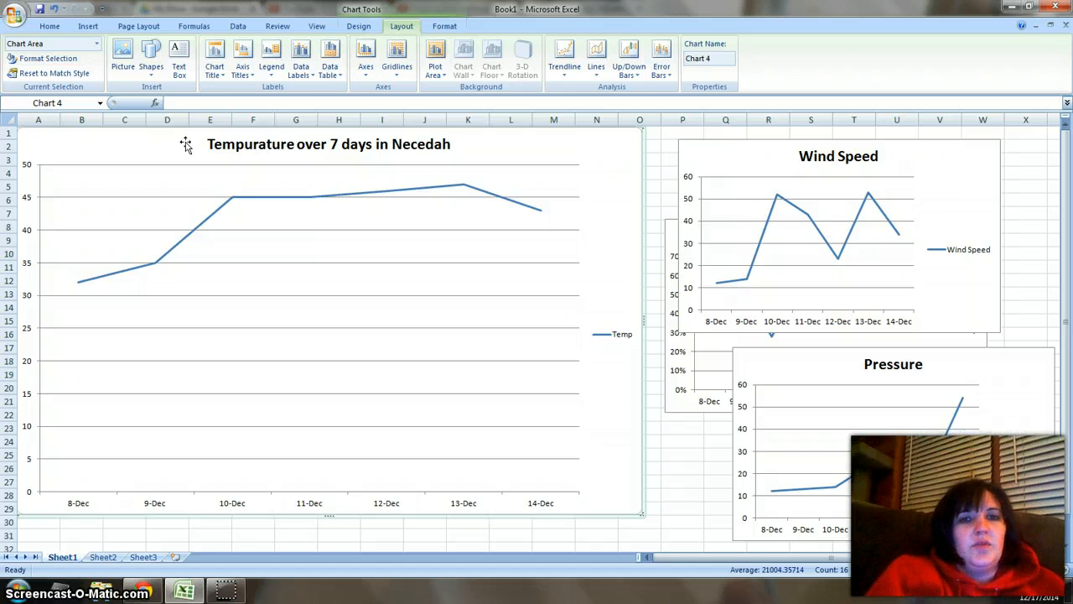
# - Append ", WI" to the end of the temperature chart's title
pyautogui.click(447, 148)
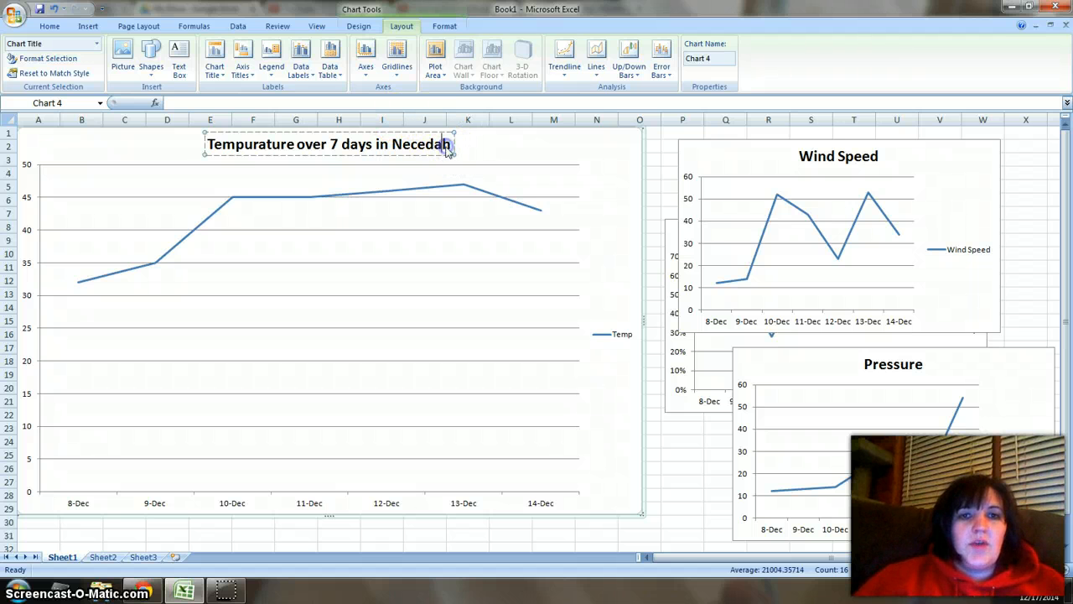
pyautogui.write(', wi')
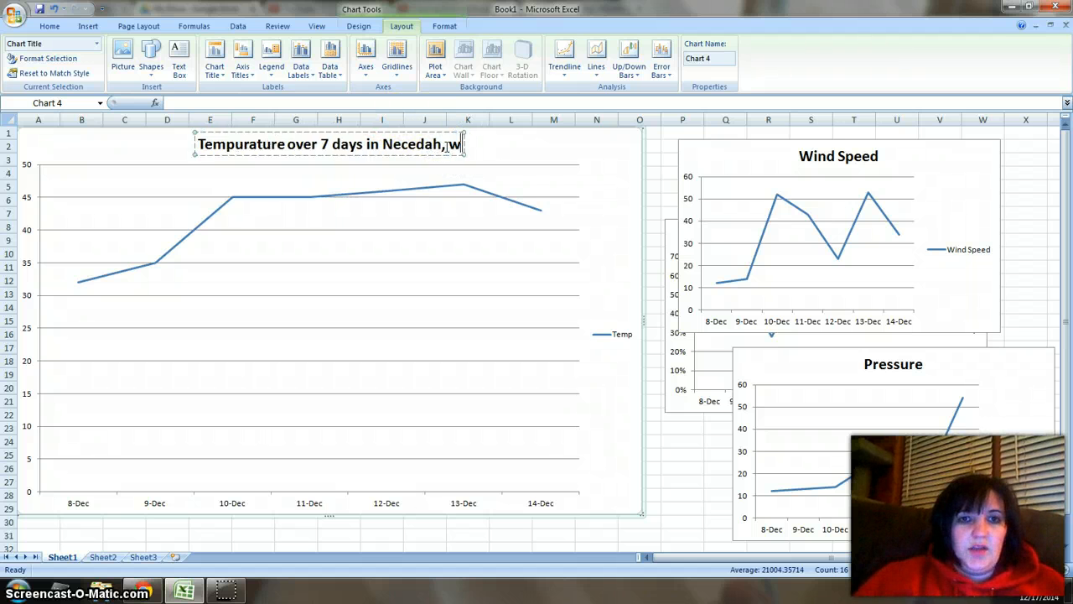
pyautogui.press('BackSpace')
pyautogui.press('BackSpace')
pyautogui.write('WI')
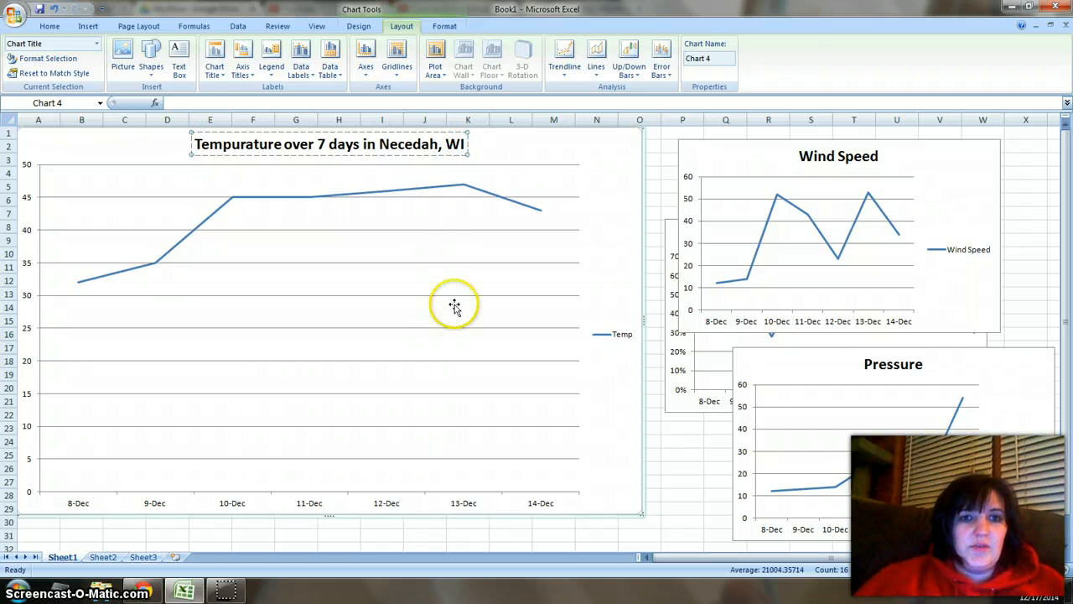
pyautogui.click(501, 160)
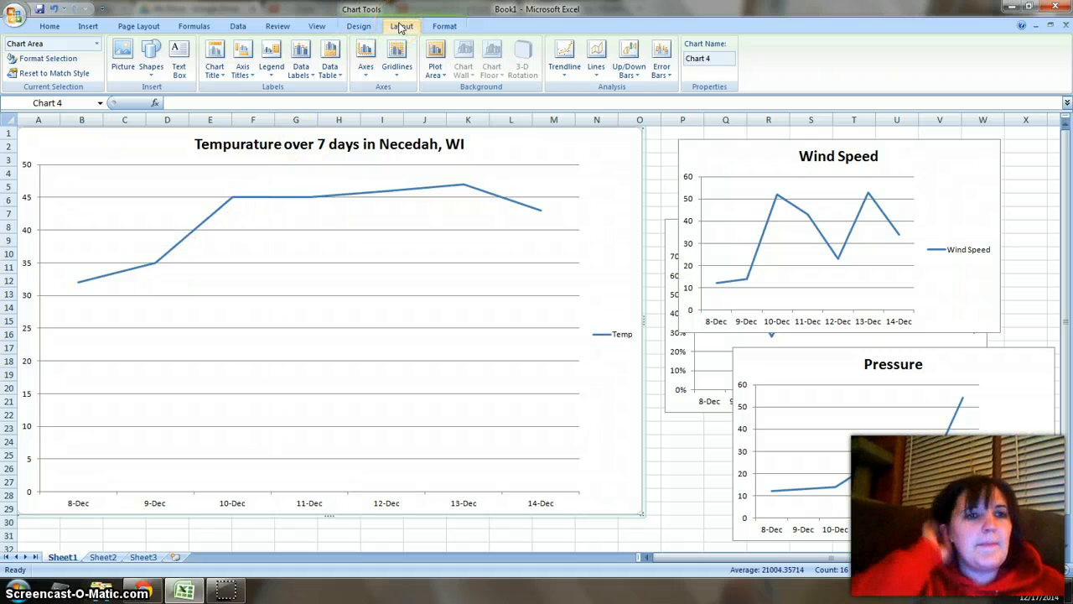
# - Add a rotated primary vertical axis title reading "Degrees F" to the temperature chart
pyautogui.click(249, 80)
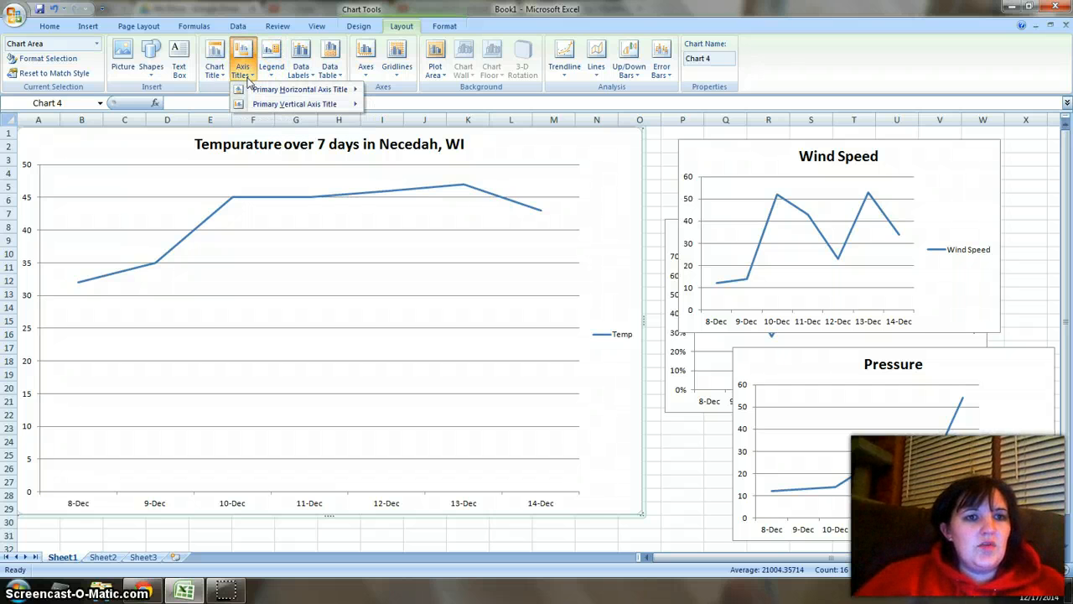
pyautogui.moveTo(297, 105)
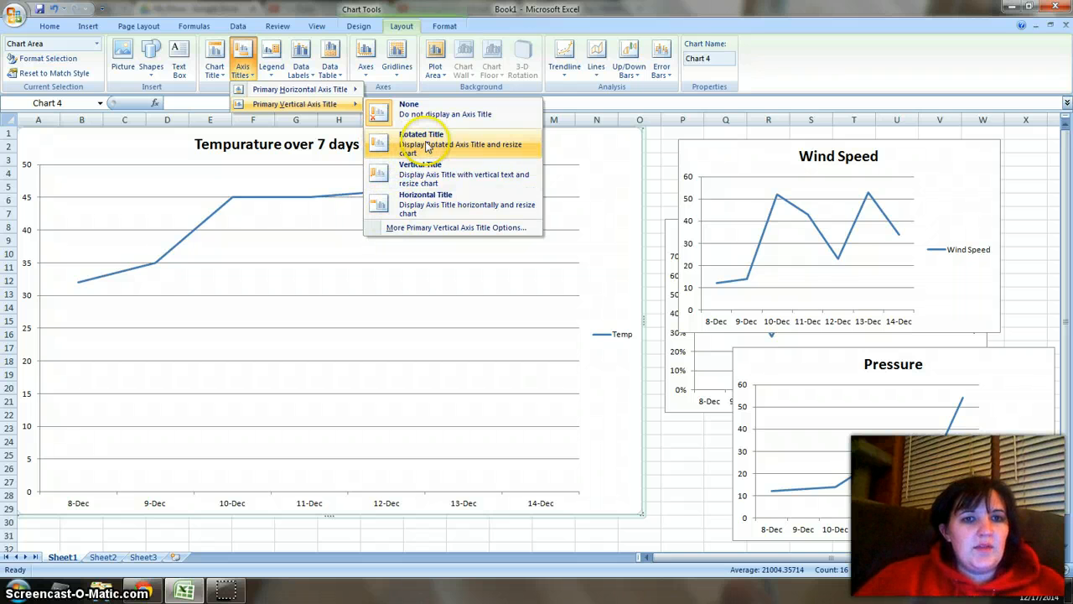
pyautogui.click(428, 147)
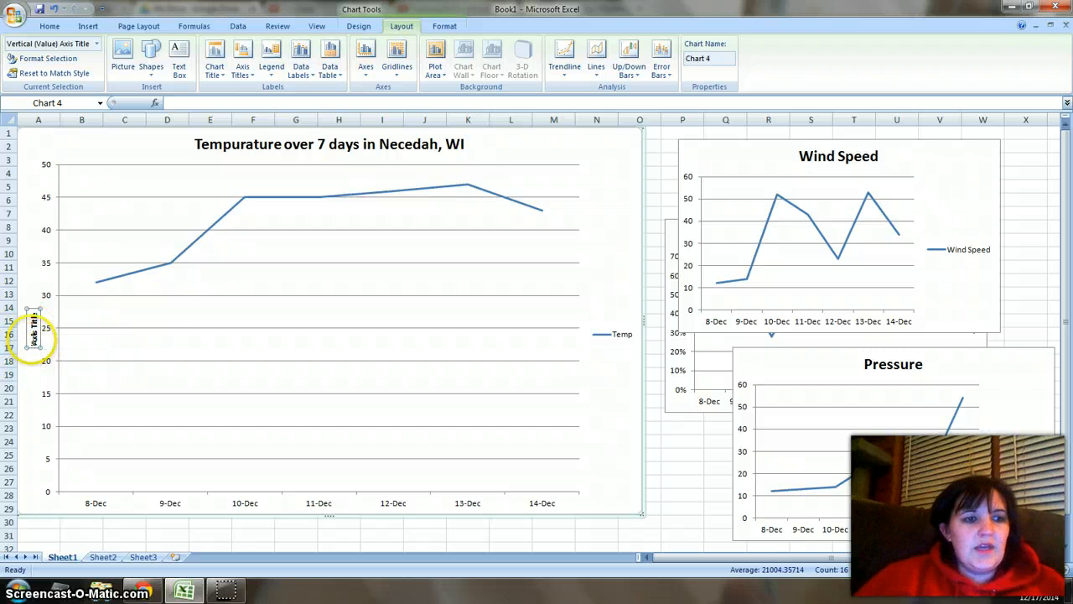
pyautogui.click(32, 337)
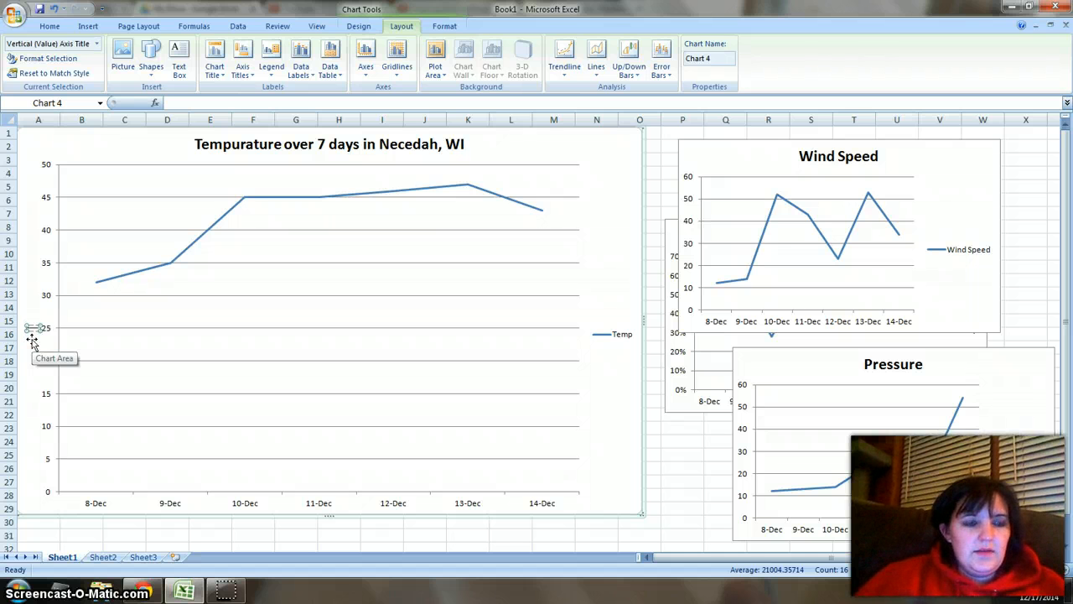
pyautogui.write('rees F')
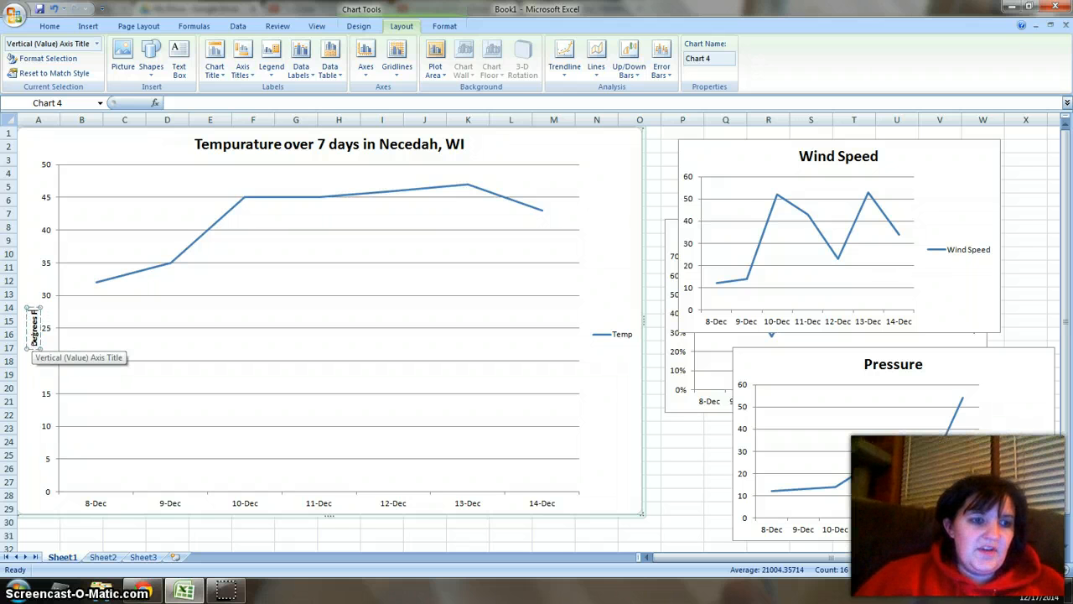
pyautogui.click(30, 270)
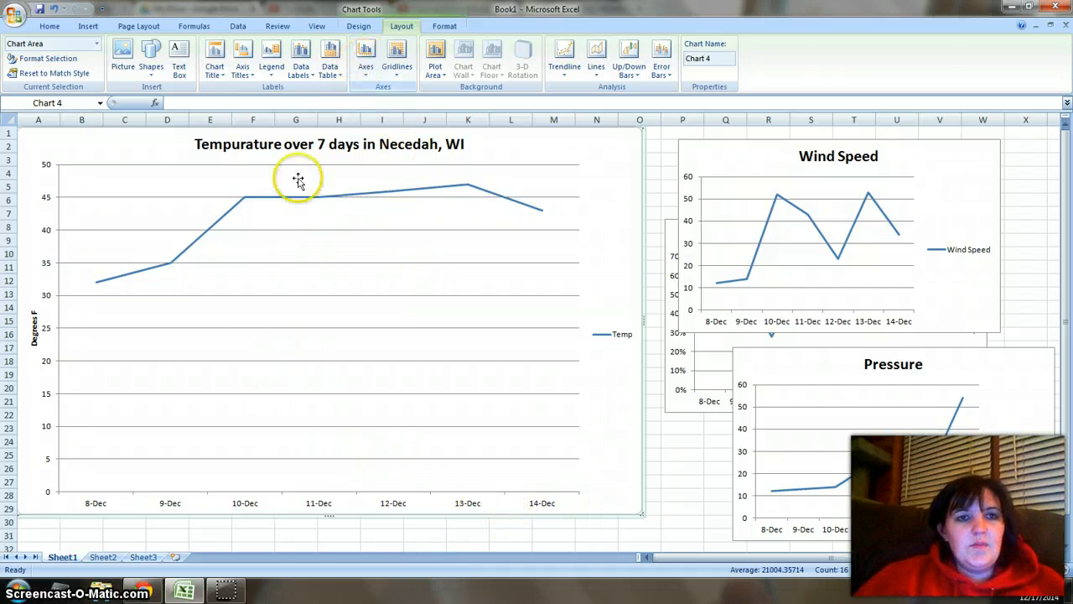
# - Add a primary horizontal axis title below the axis of the temperature chart, reading "Date"
pyautogui.click(244, 56)
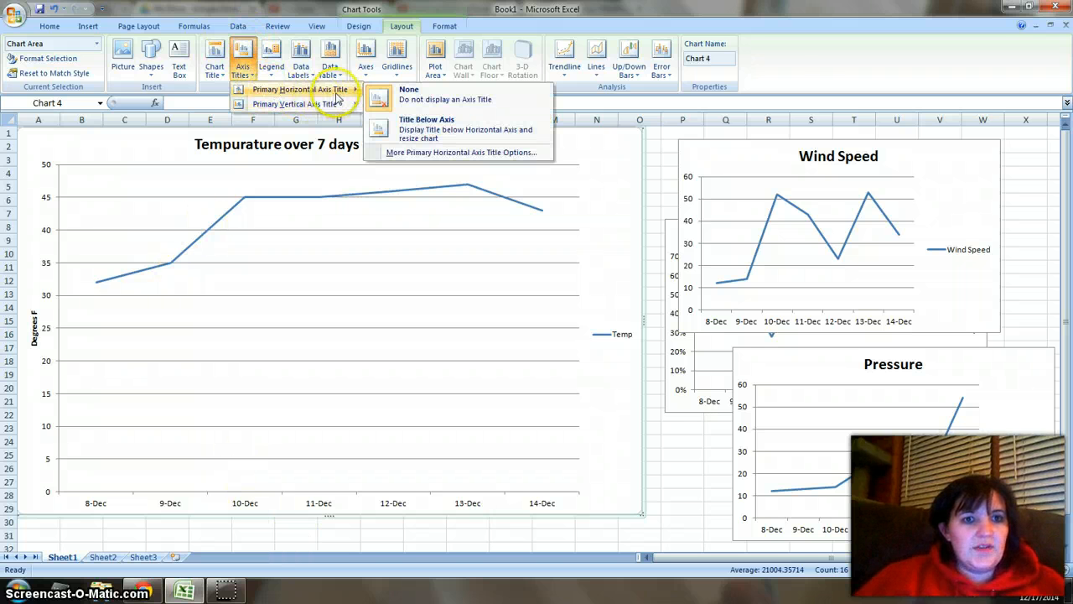
pyautogui.click(386, 130)
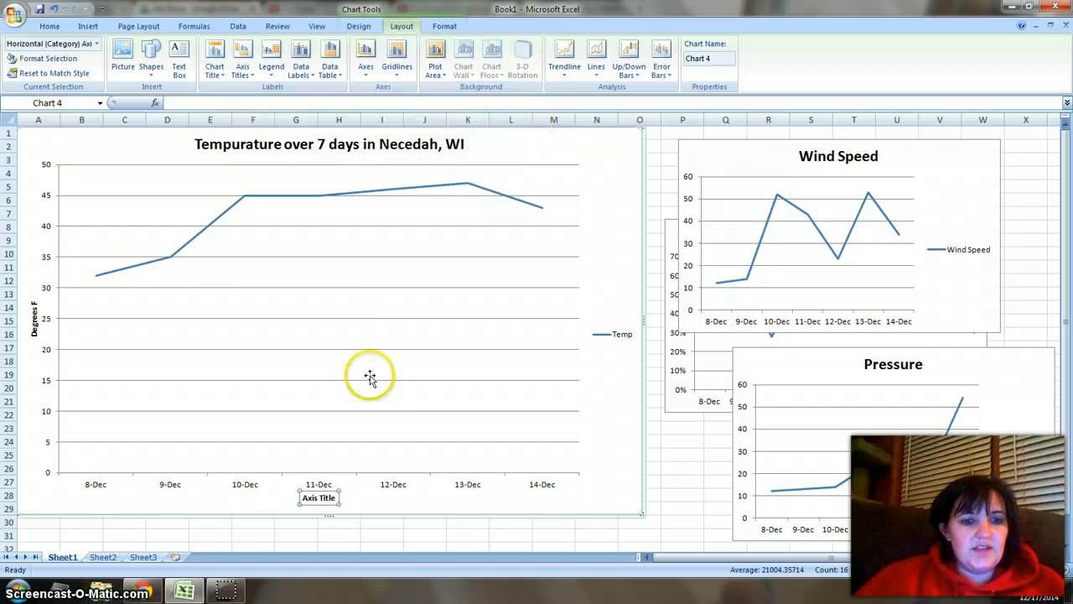
pyautogui.write('D')
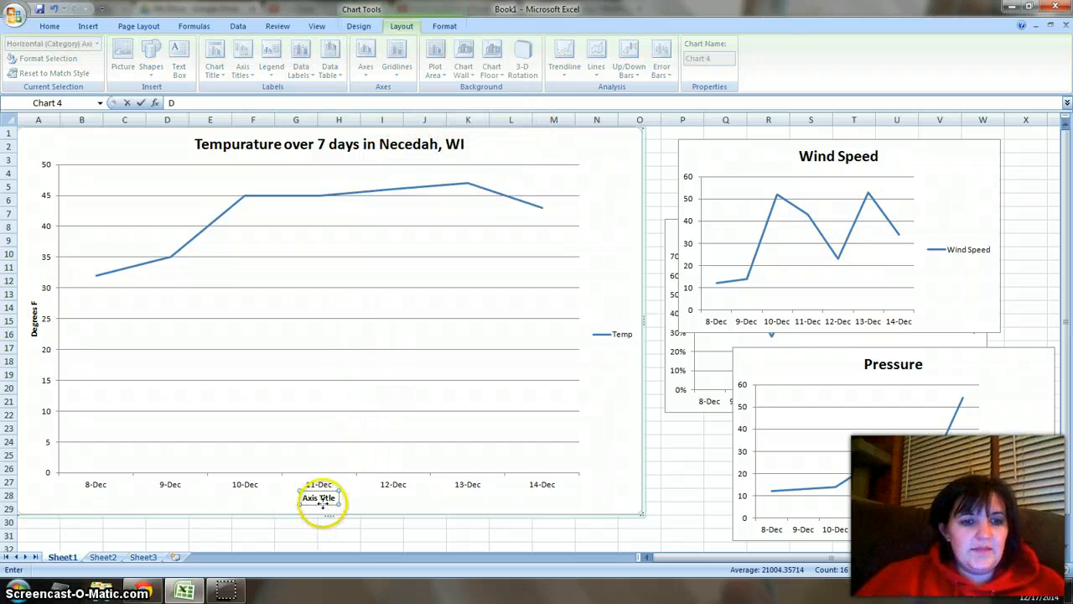
pyautogui.press('Return')
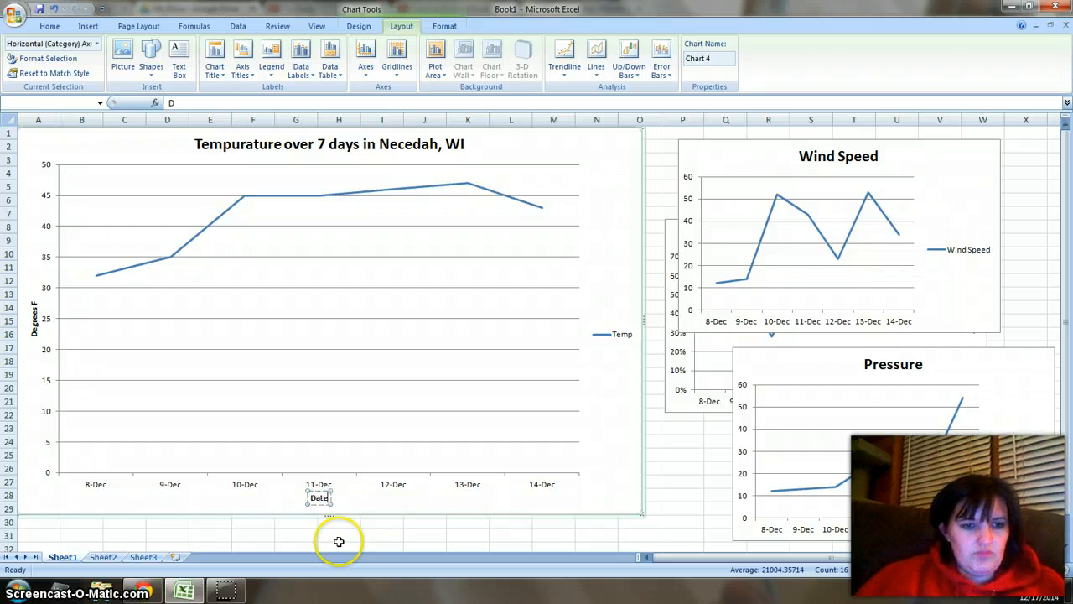
pyautogui.click(349, 502)
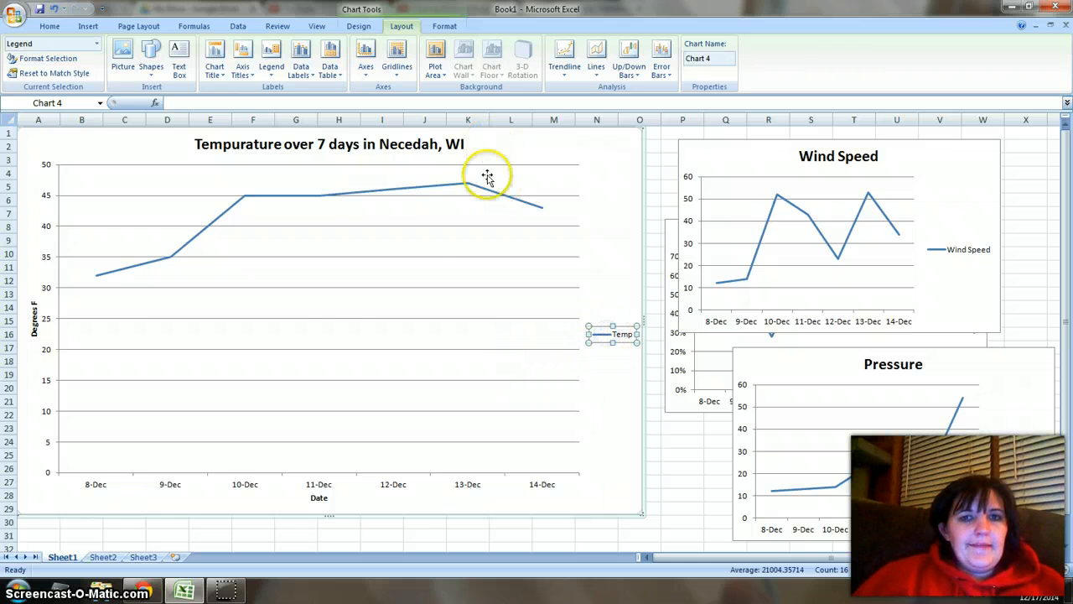
# - Try the orange outline shape style on the Temp series line, and replace it with the black outline style
pyautogui.click(215, 223)
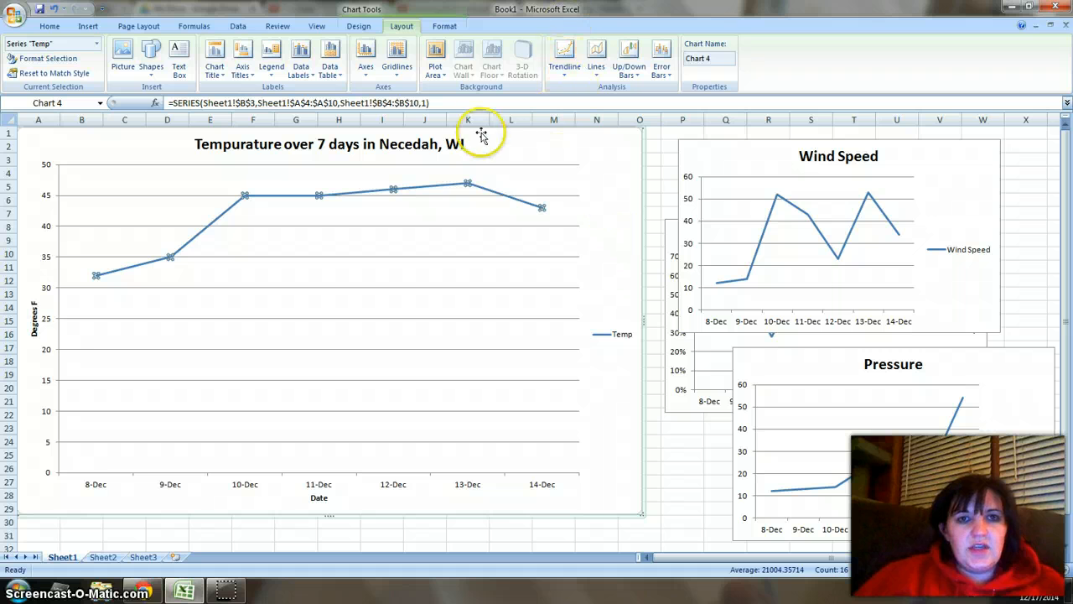
pyautogui.click(443, 27)
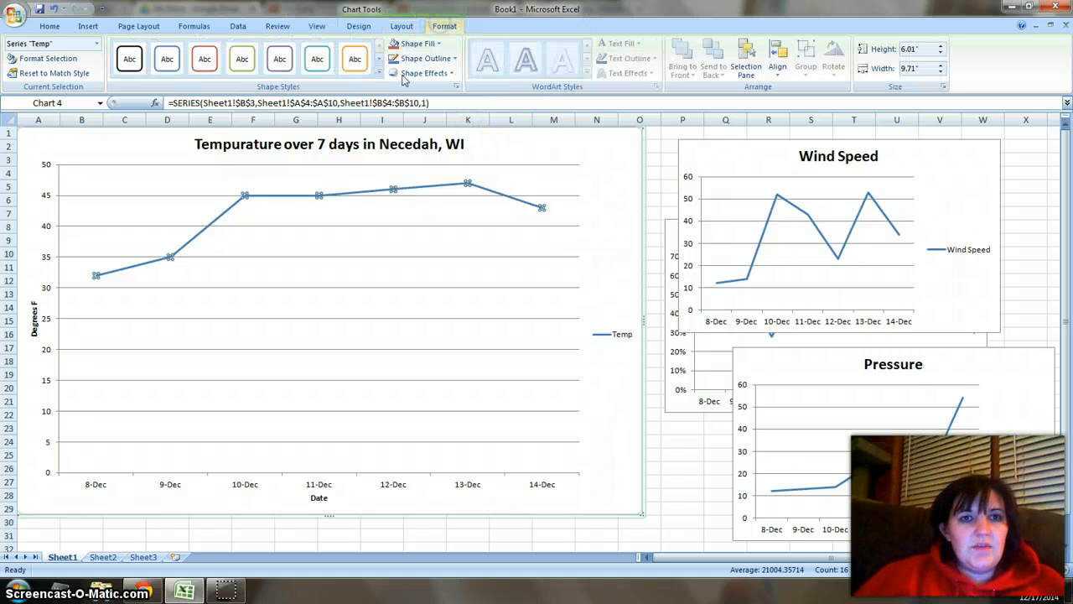
pyautogui.click(356, 57)
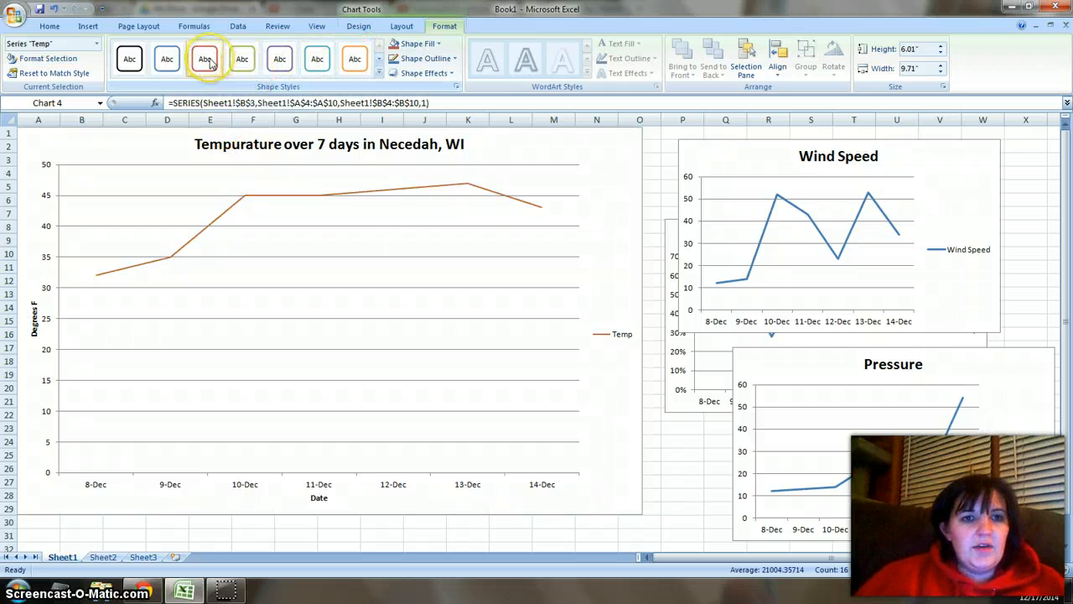
pyautogui.click(130, 61)
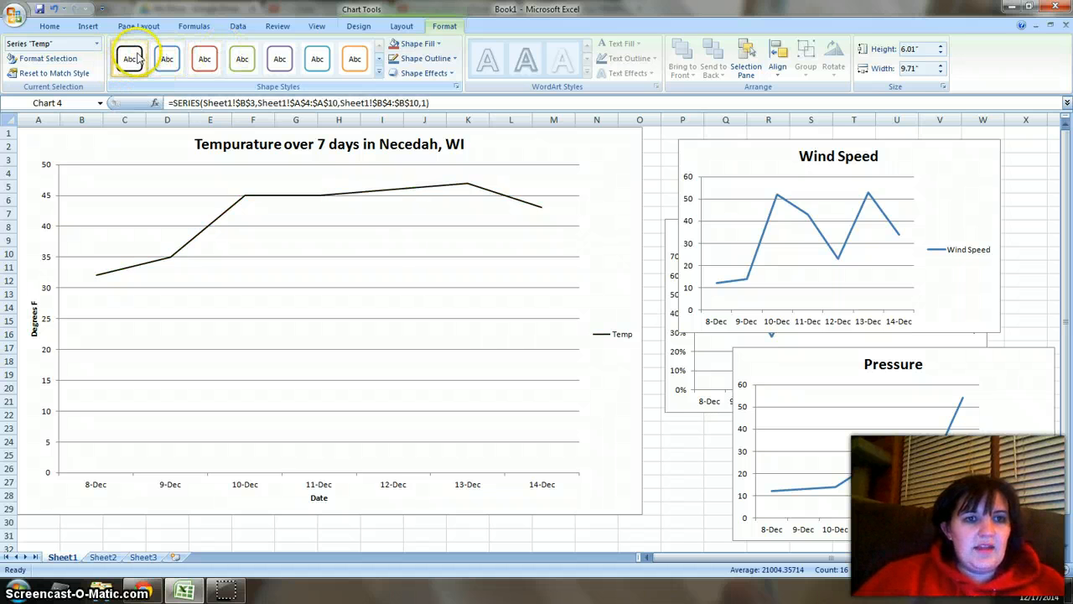
pyautogui.click(178, 407)
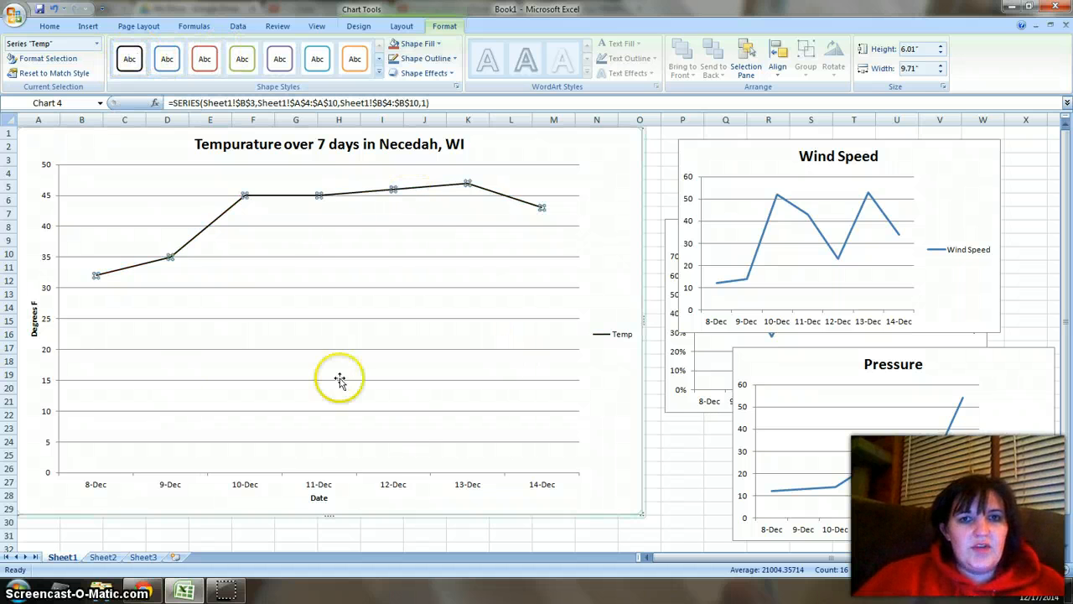
# - Apply the green chart style with a light green shaded plot area to the temperature chart
pyautogui.click(358, 26)
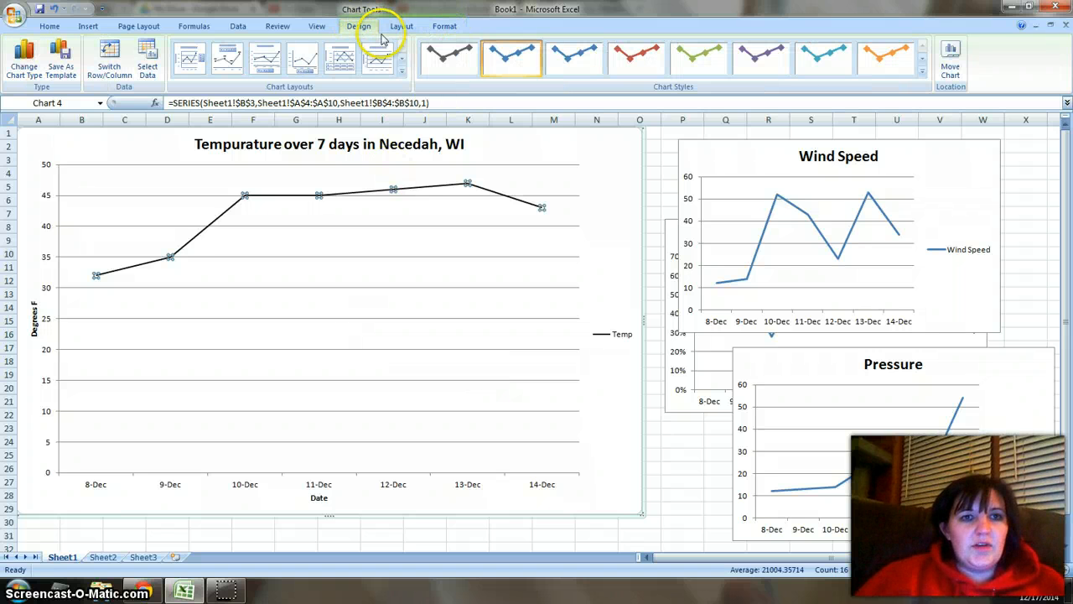
pyautogui.click(447, 58)
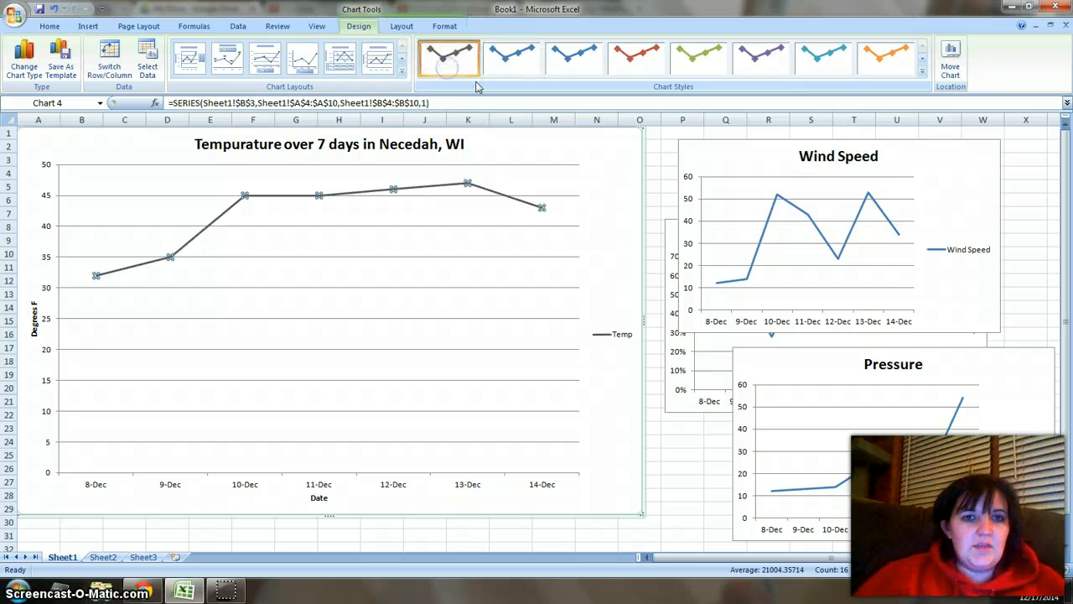
pyautogui.click(924, 74)
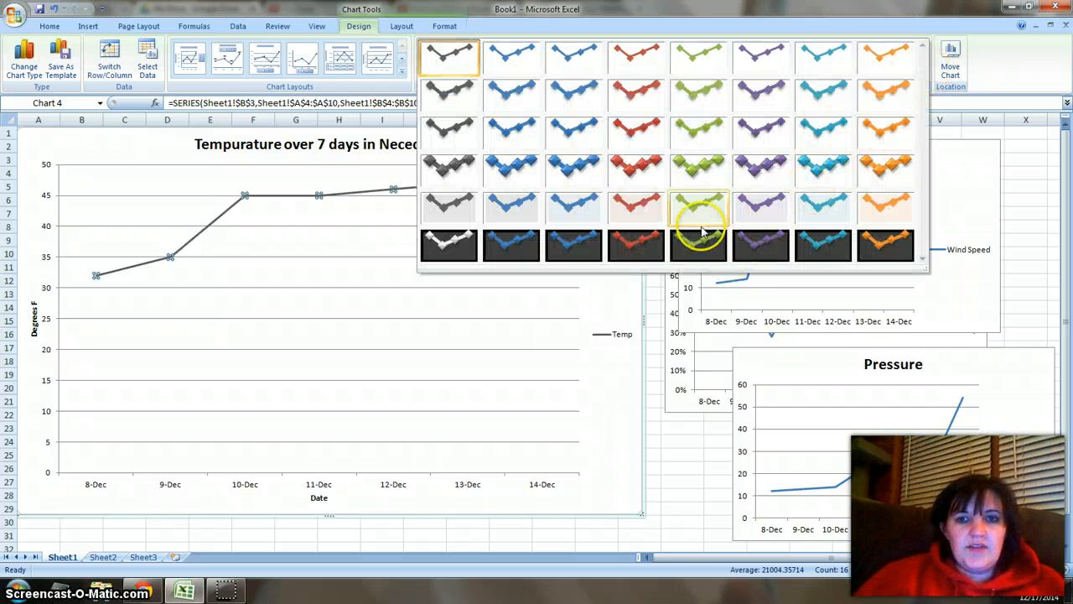
pyautogui.click(702, 206)
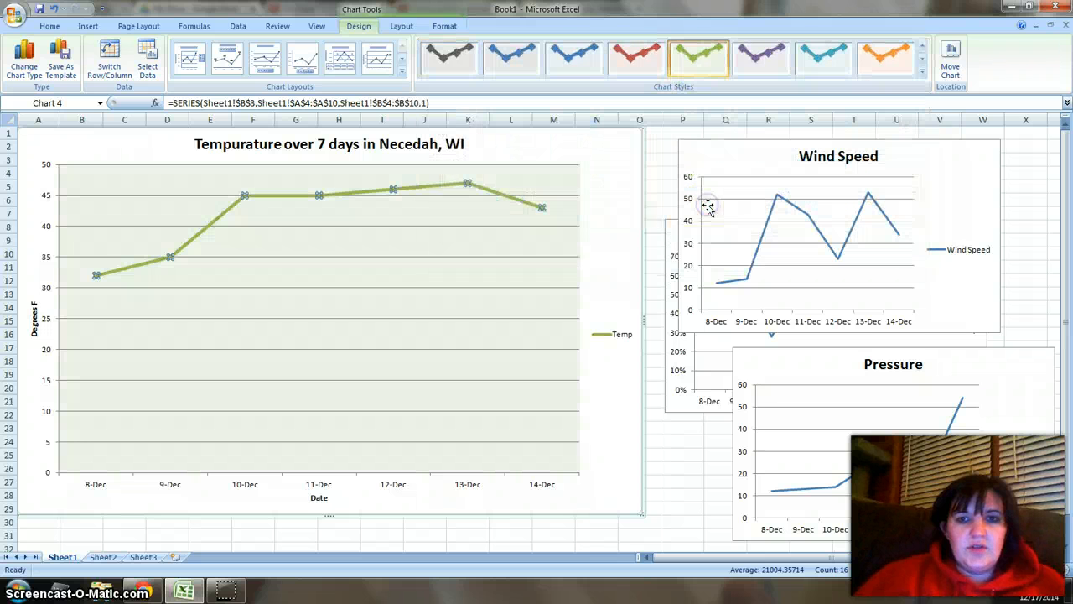
pyautogui.click(600, 409)
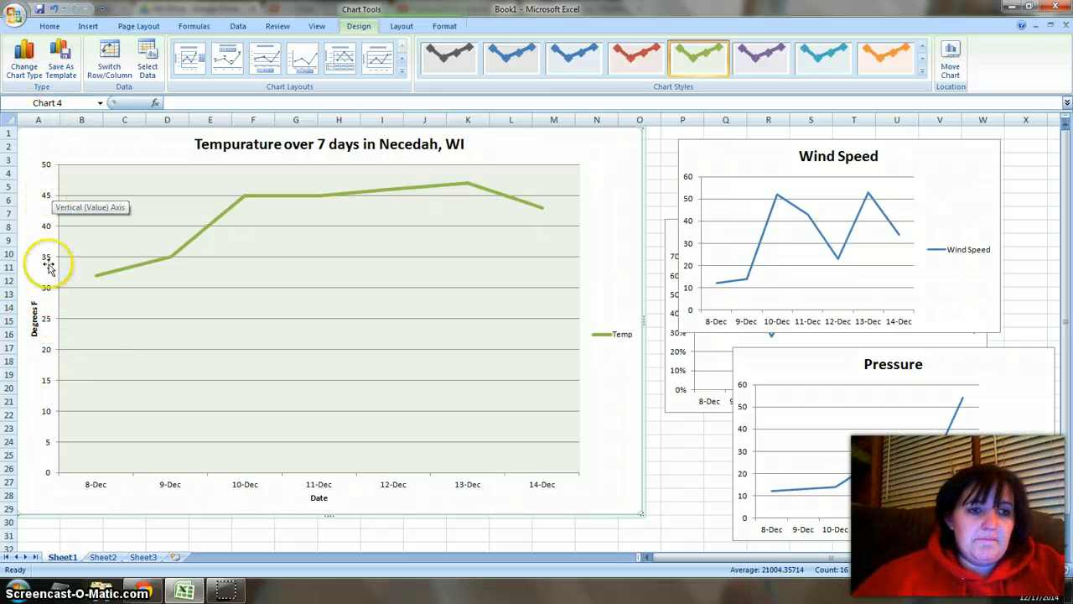
# - Set the minimum of the temperature chart's vertical axis to a fixed value of 30
pyautogui.click(48, 383)
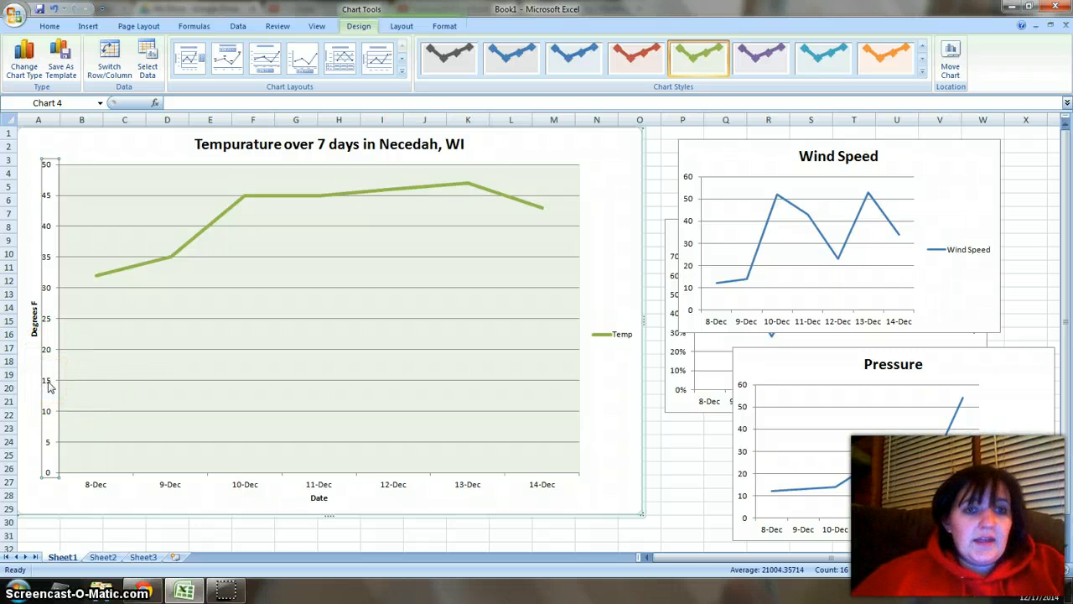
pyautogui.rightClick(48, 384)
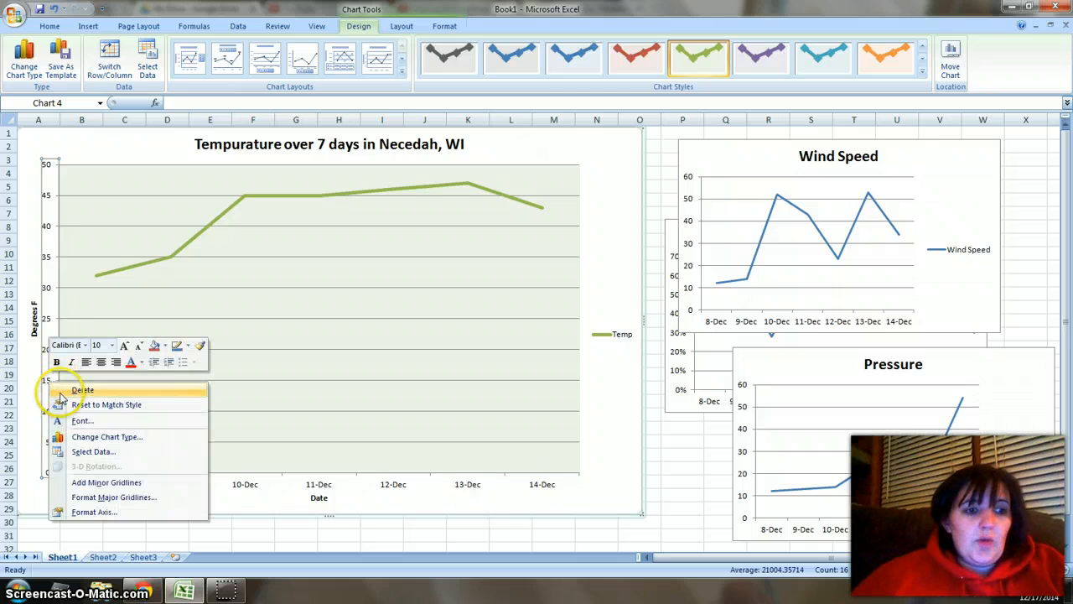
pyautogui.click(115, 514)
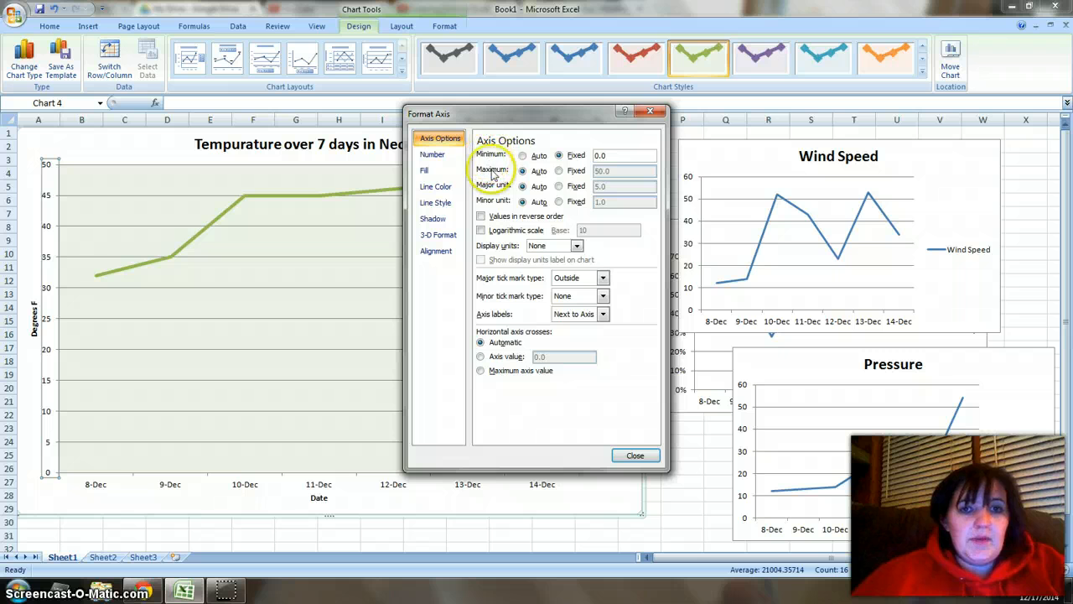
pyautogui.click(523, 156)
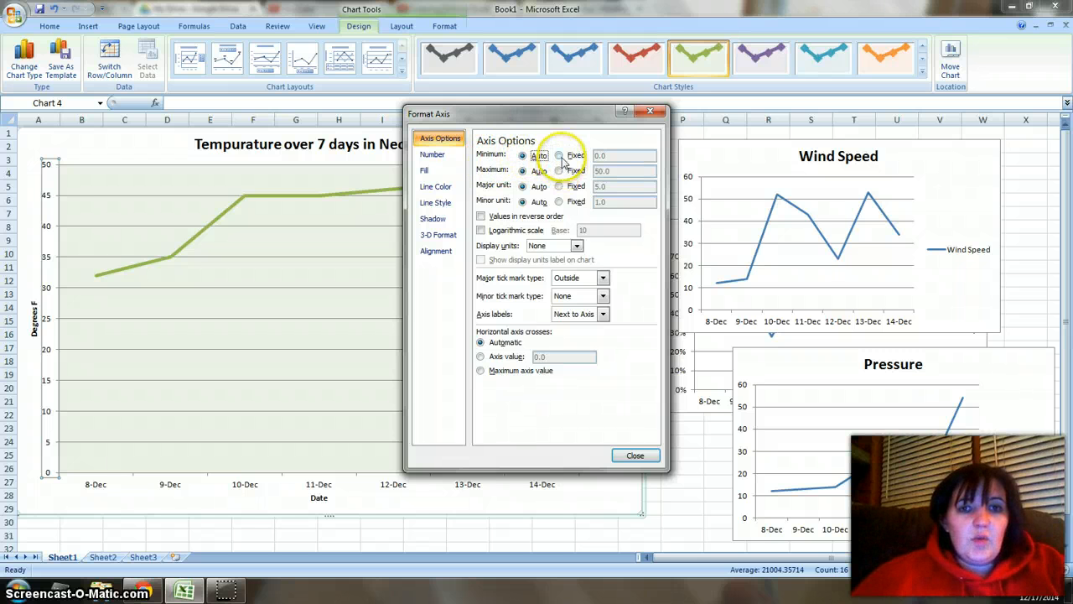
pyautogui.click(559, 157)
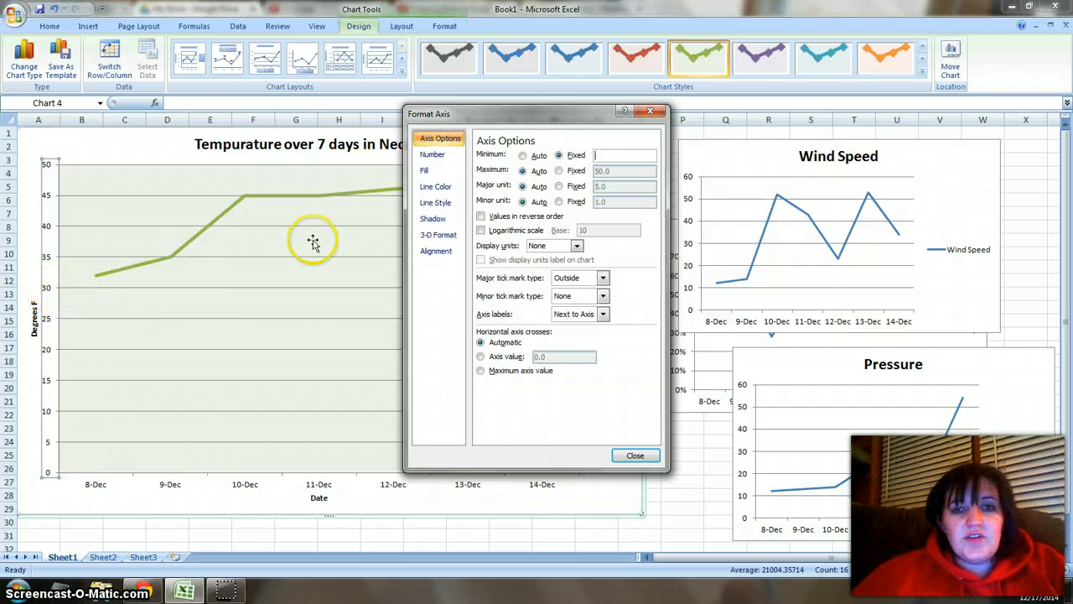
pyautogui.click(606, 155)
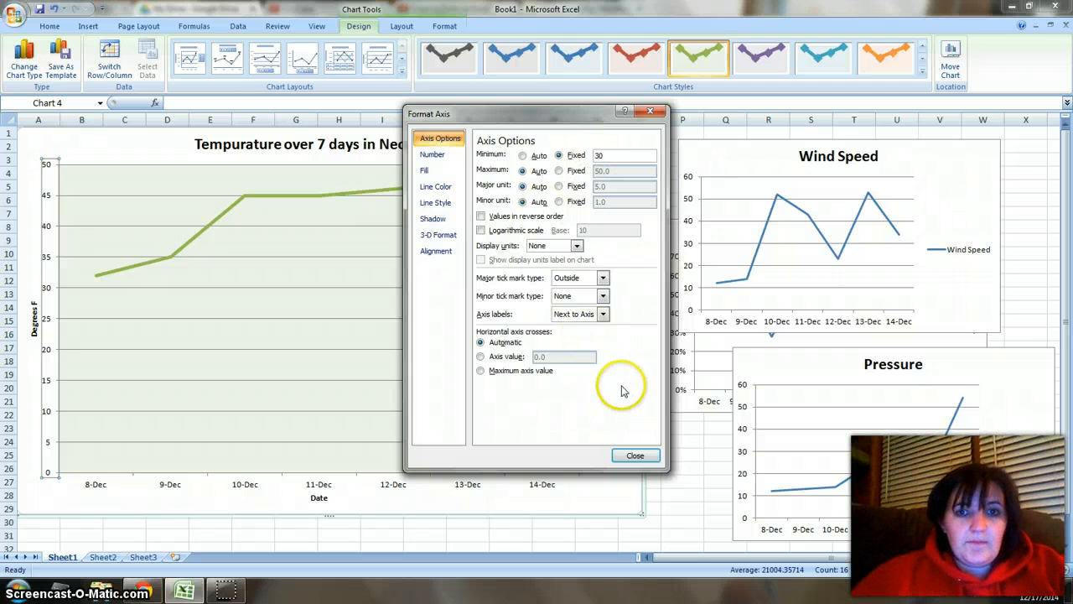
pyautogui.click(635, 456)
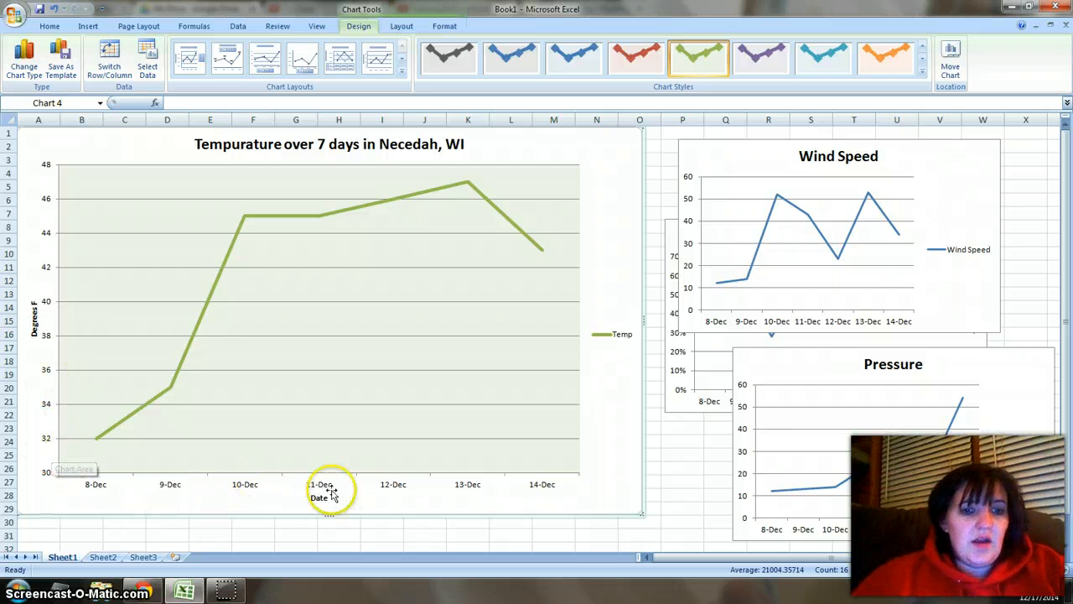
# - Copy the whole temperature chart, and switch to Google Drive in Chrome to create a new document
pyautogui.rightClick(605, 436)
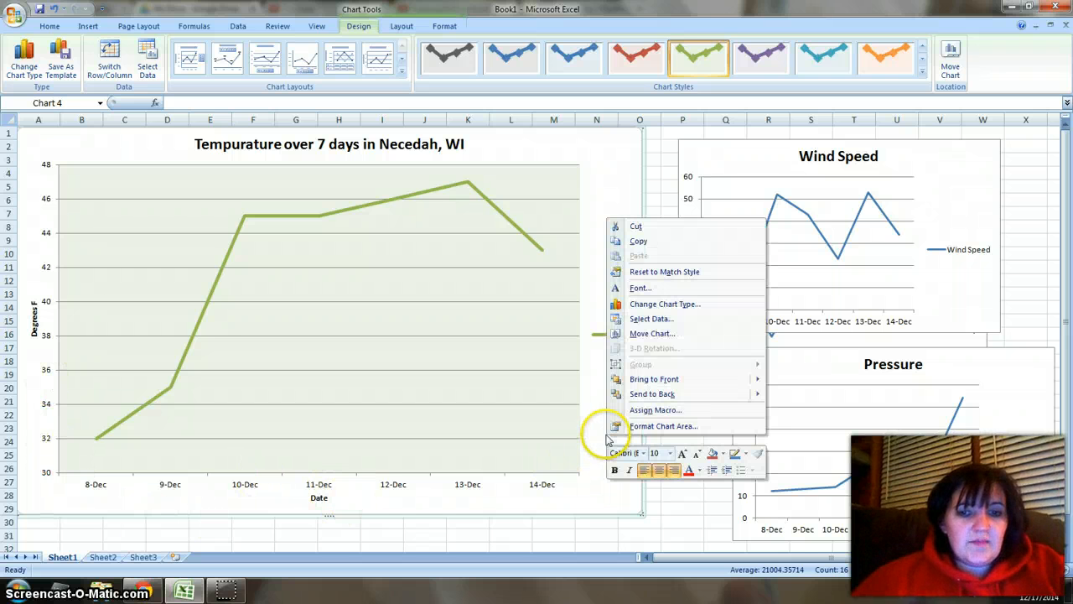
pyautogui.click(643, 243)
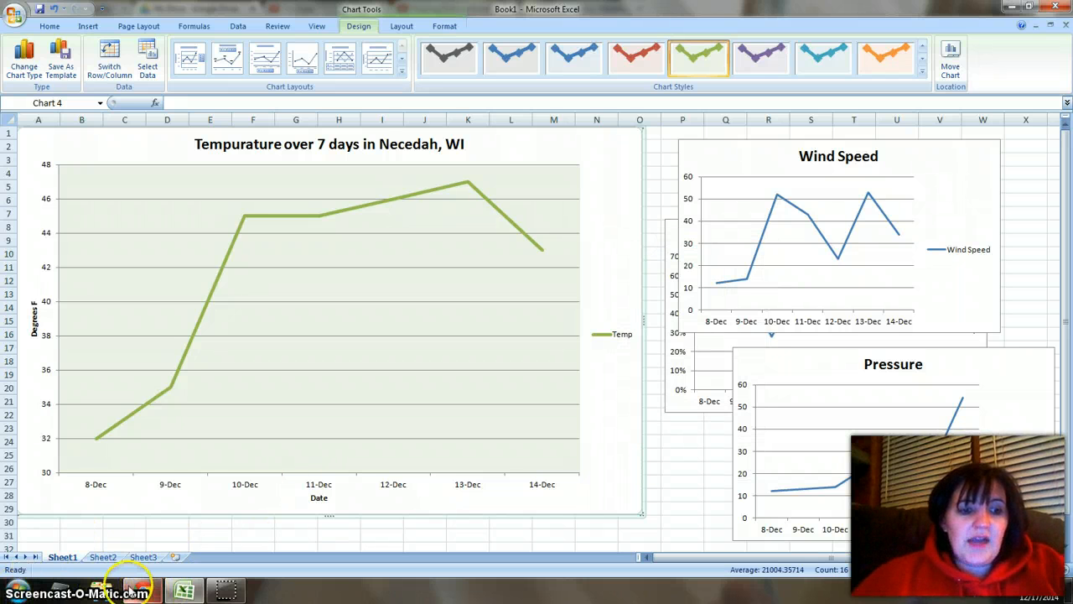
pyautogui.moveTo(140, 594)
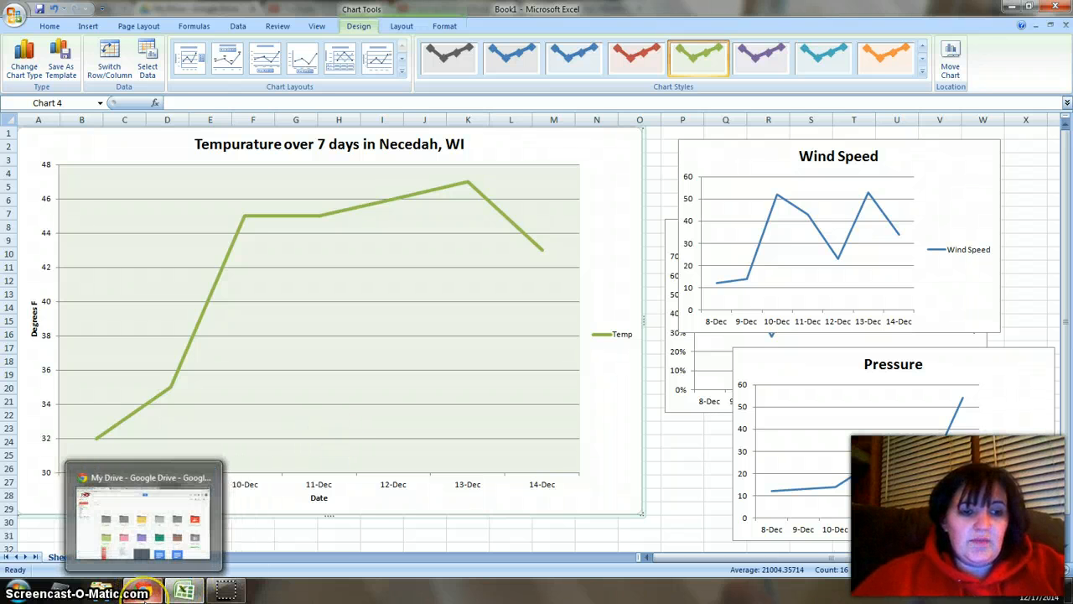
pyautogui.click(143, 593)
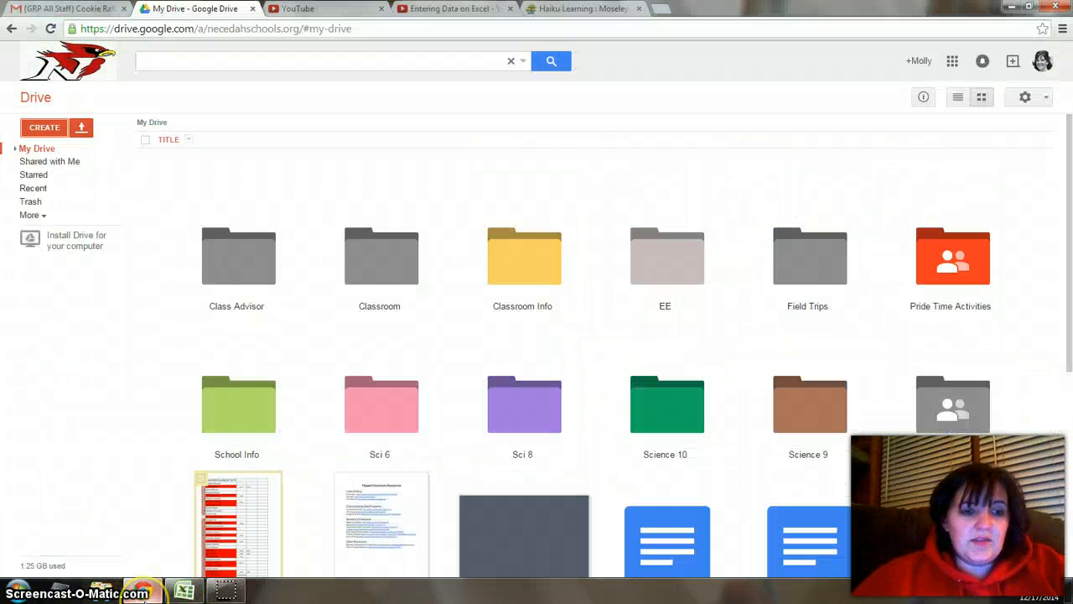
pyautogui.click(42, 127)
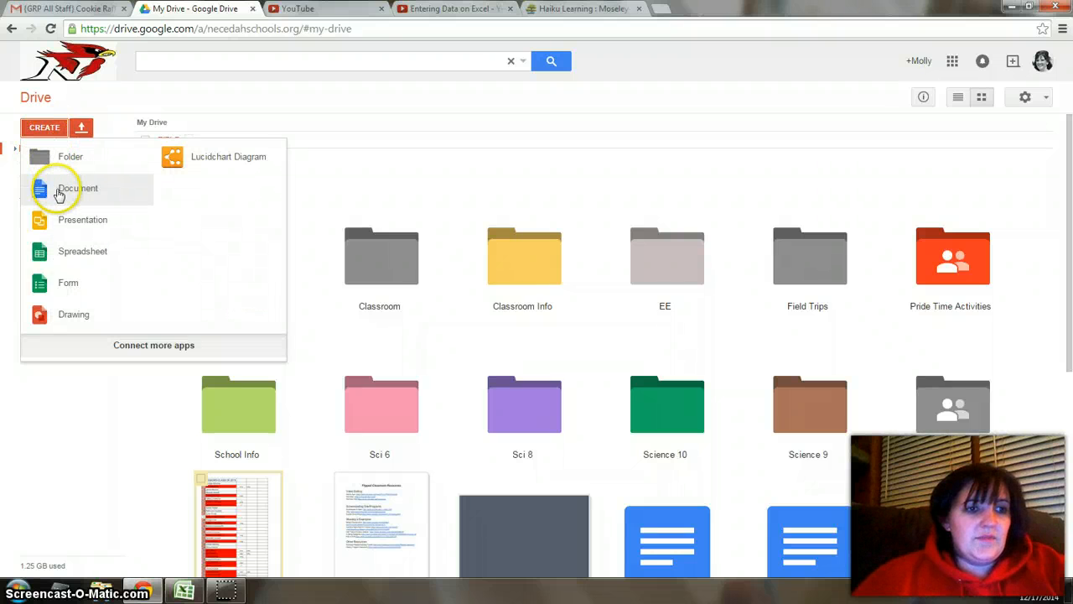
pyautogui.click(59, 193)
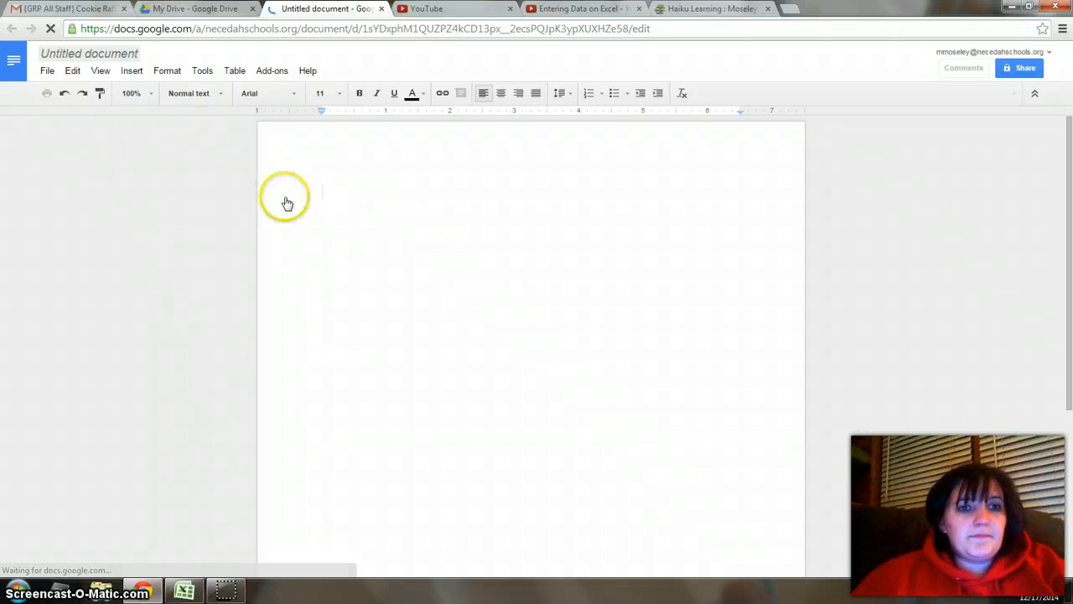
# - Rename the untitled document as "Weather Project"
pyautogui.write('Weather')
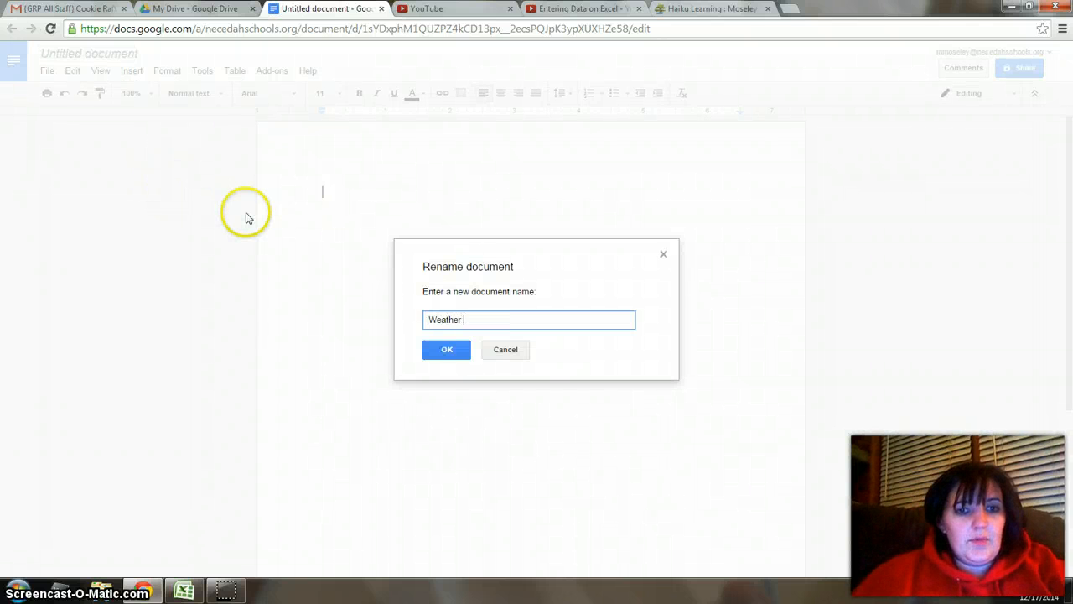
pyautogui.write(' Project')
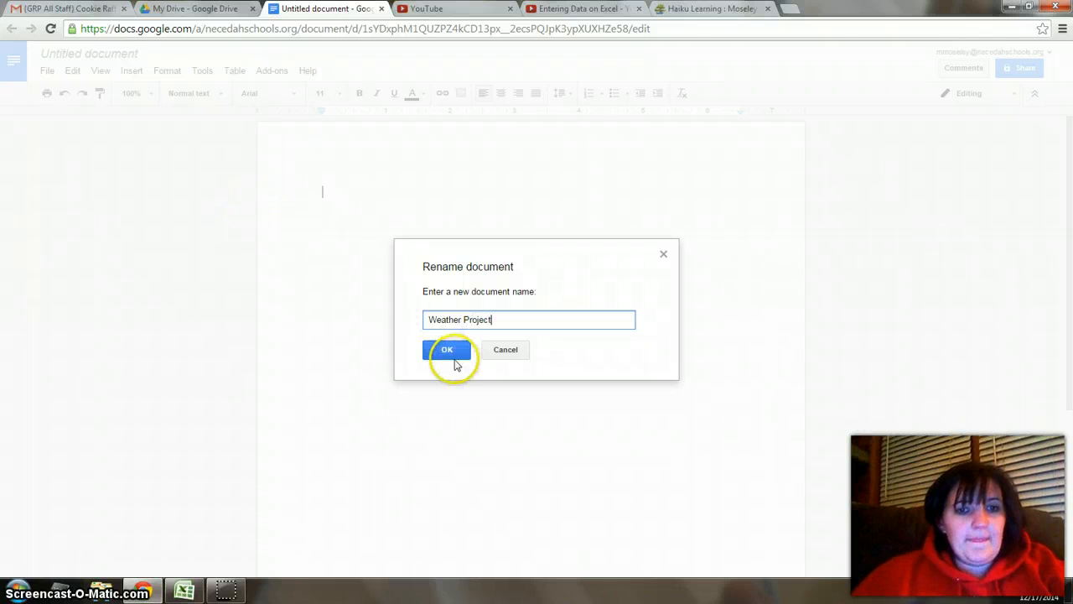
pyautogui.click(445, 352)
# - Paste the copied temperature chart into the Weather Project document
pyautogui.rightClick(356, 194)
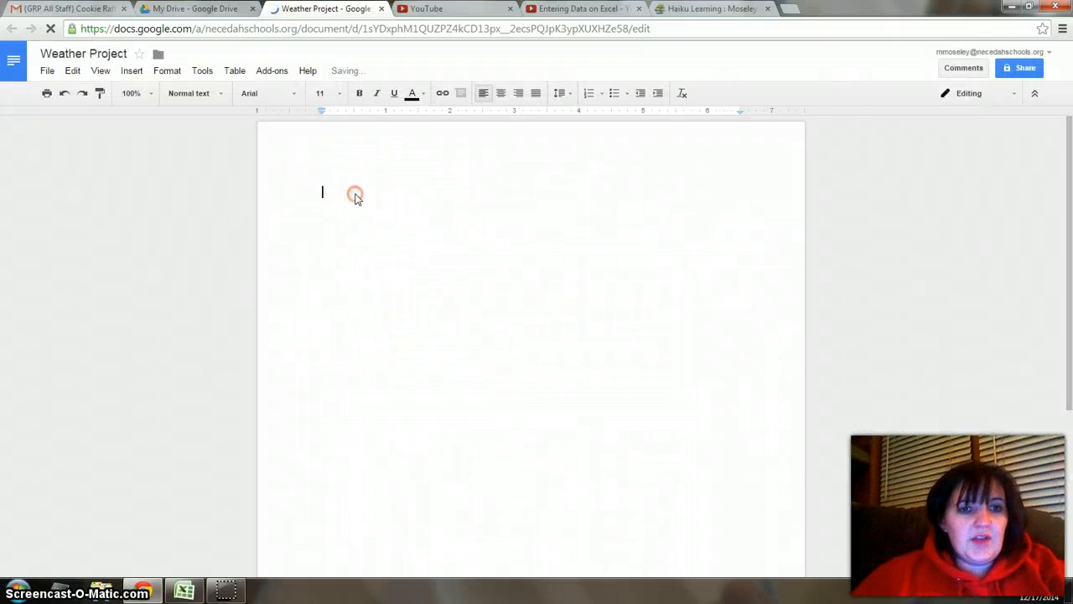
pyautogui.click(382, 248)
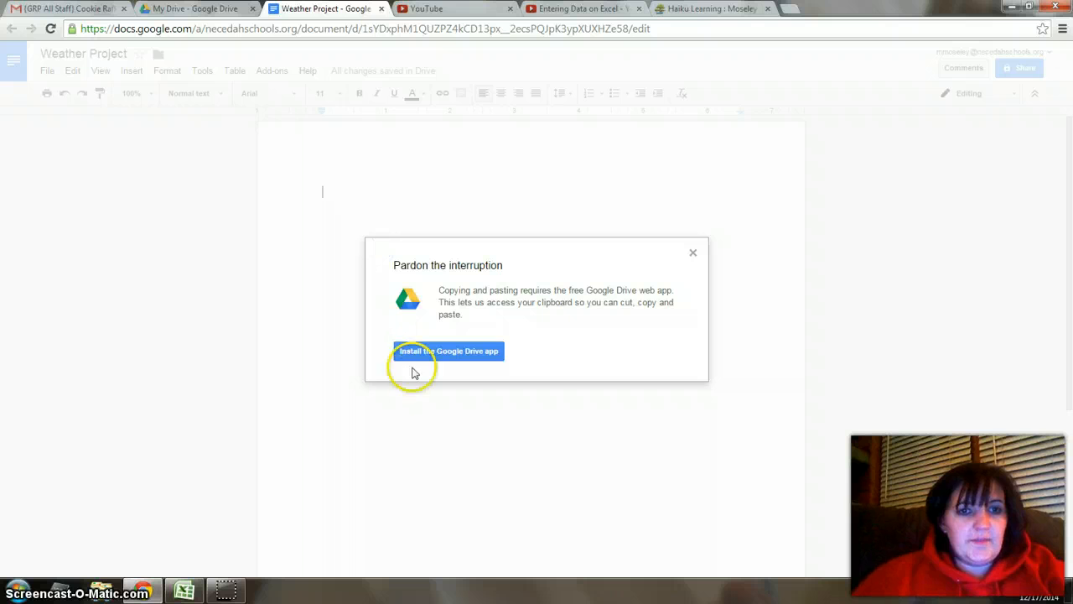
pyautogui.click(694, 254)
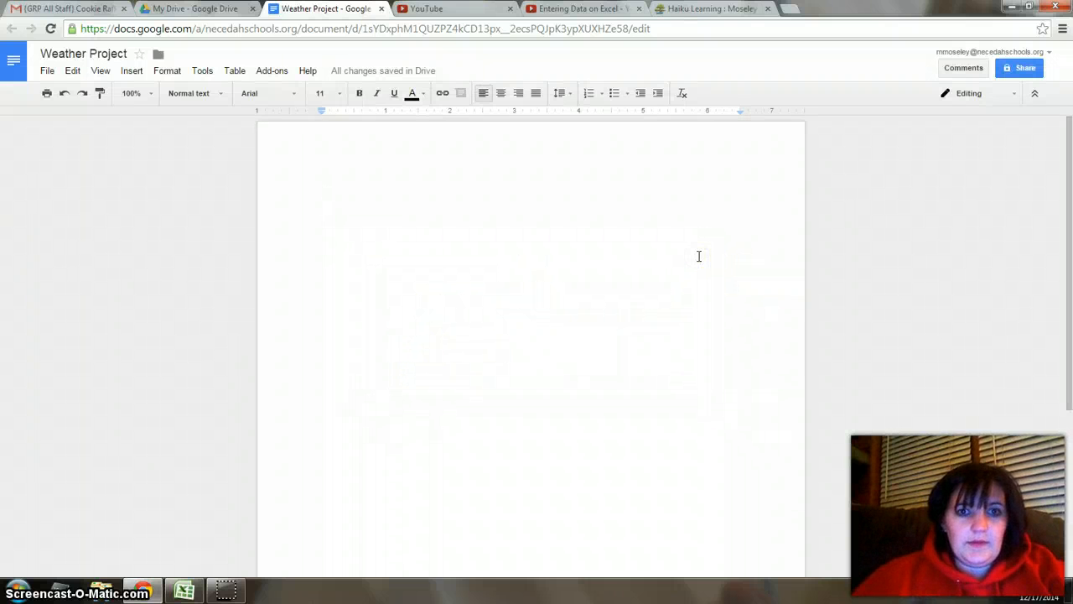
pyautogui.hotkey('ctrl', 'v')
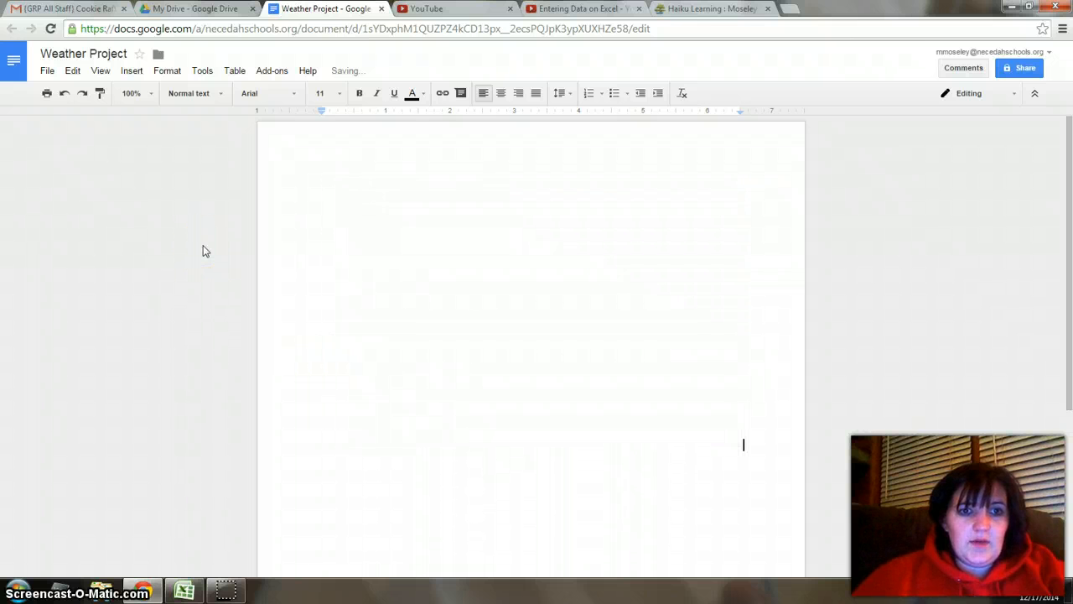